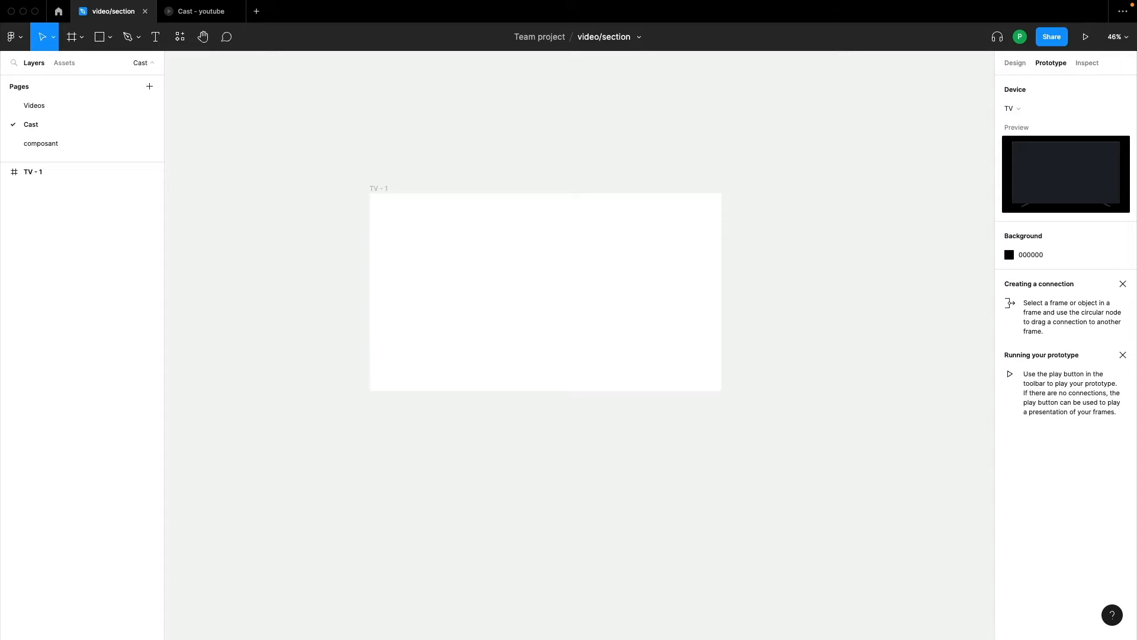
Import the VR-helmet robot video beneath the TV - 1 frame and place a copy filling that frame.
{"action": "left_click_drag", "start_coordinate": [610, 498], "coordinate": [624, 490]}
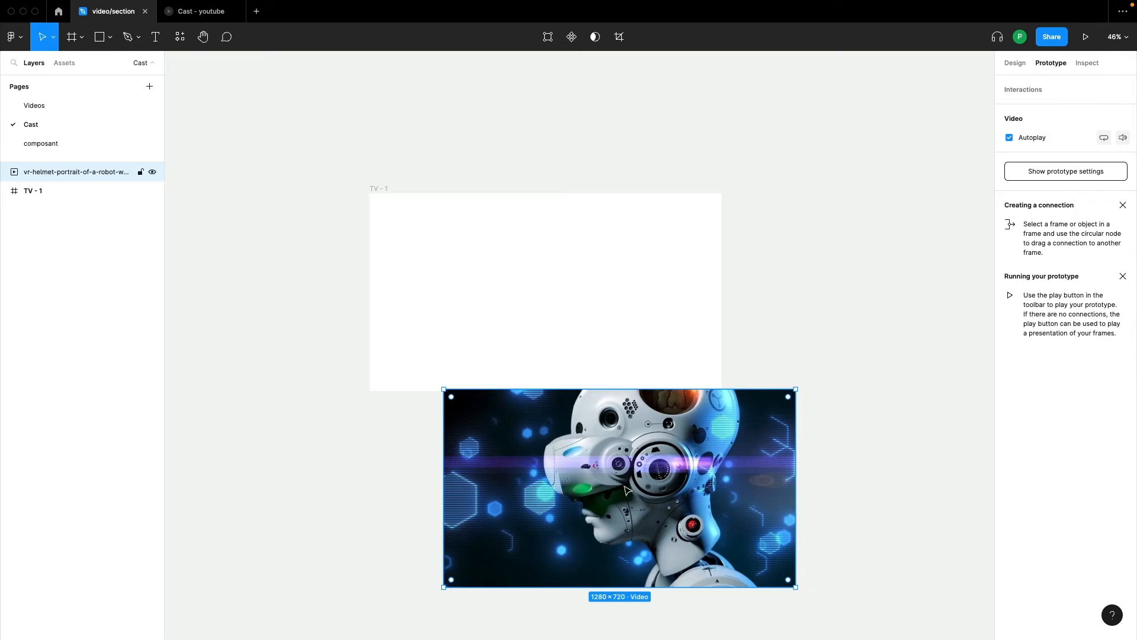
{"action": "left_click_drag", "start_coordinate": [661, 445], "coordinate": [585, 472]}
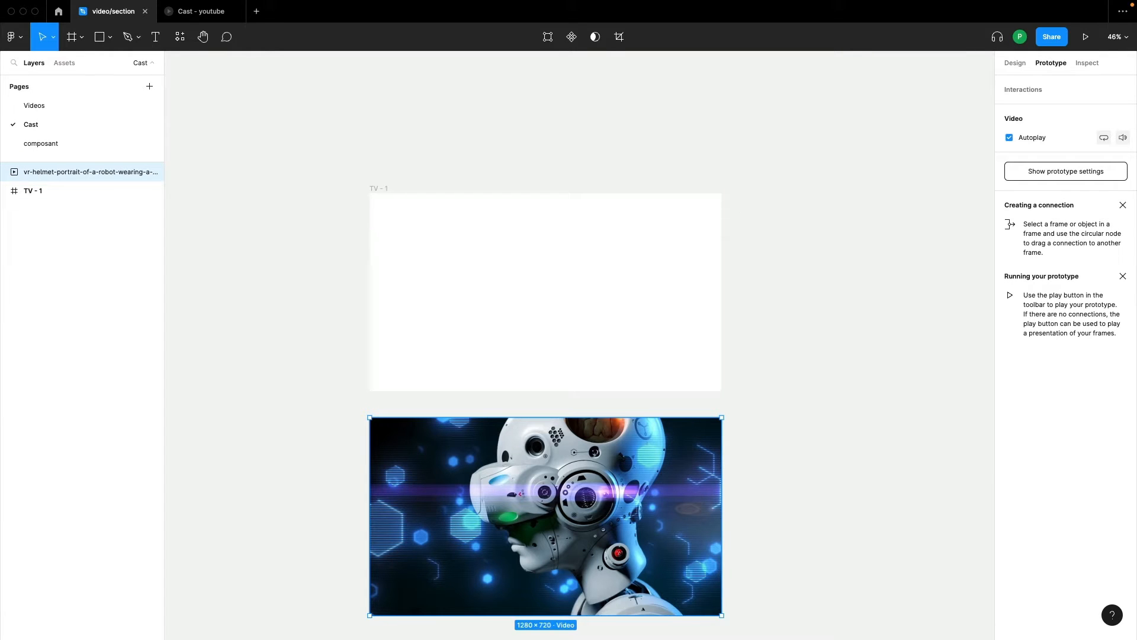
{"action": "left_click_drag", "start_coordinate": [637, 257], "coordinate": [594, 291]}
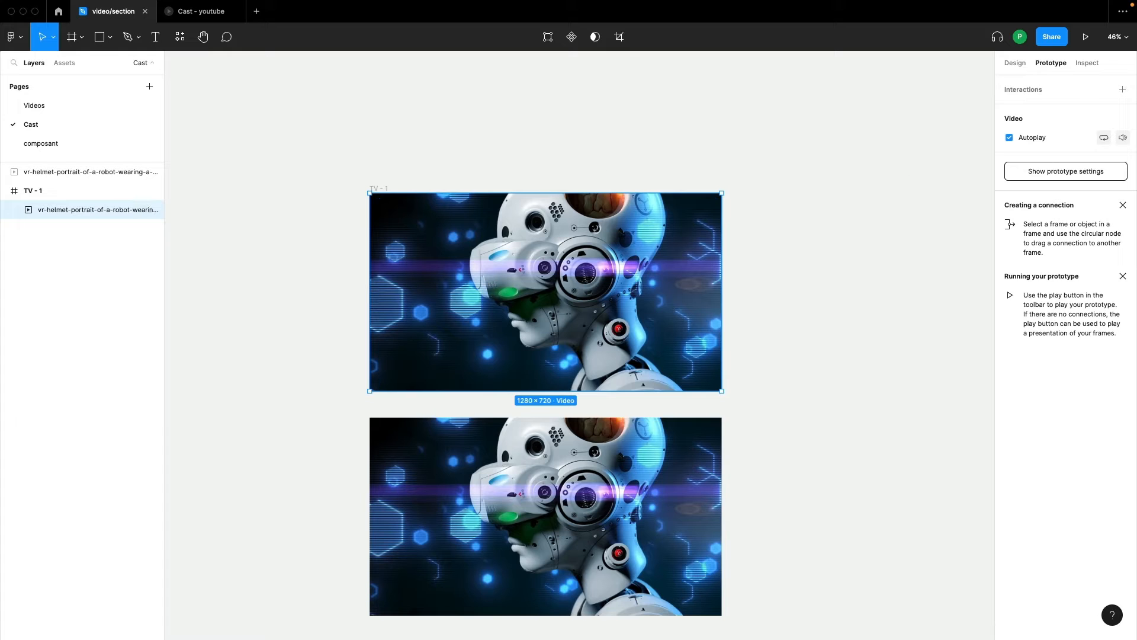
Give the video inside TV - 1 an On click interaction that plays/pauses the video, and preview the frame.
{"action": "left_click", "coordinate": [1122, 91]}
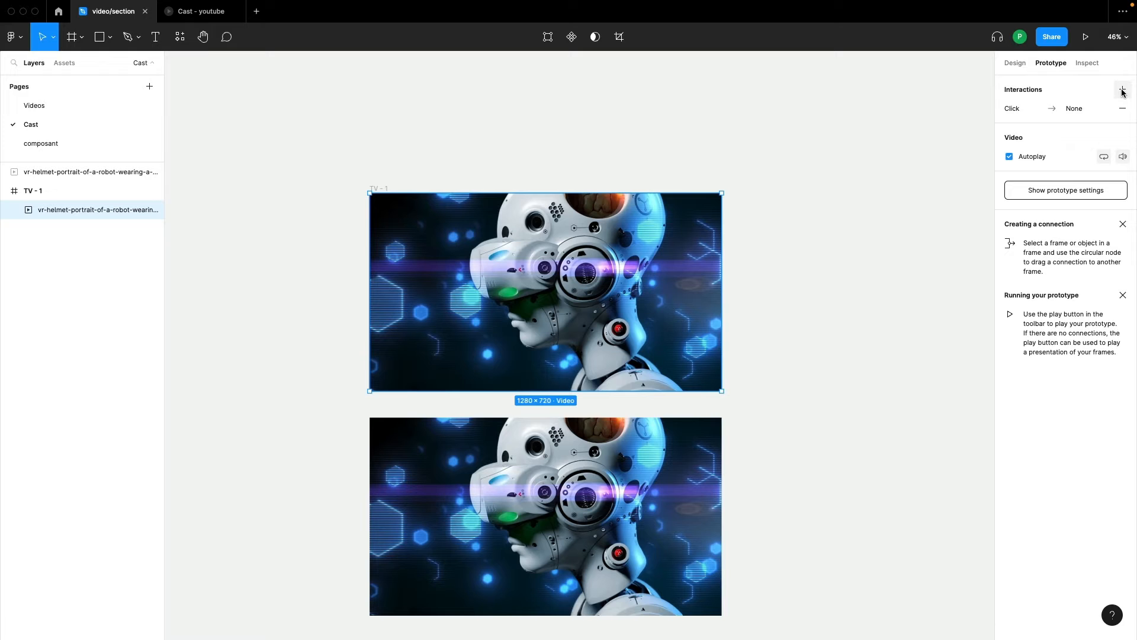
{"action": "left_click", "coordinate": [1083, 112]}
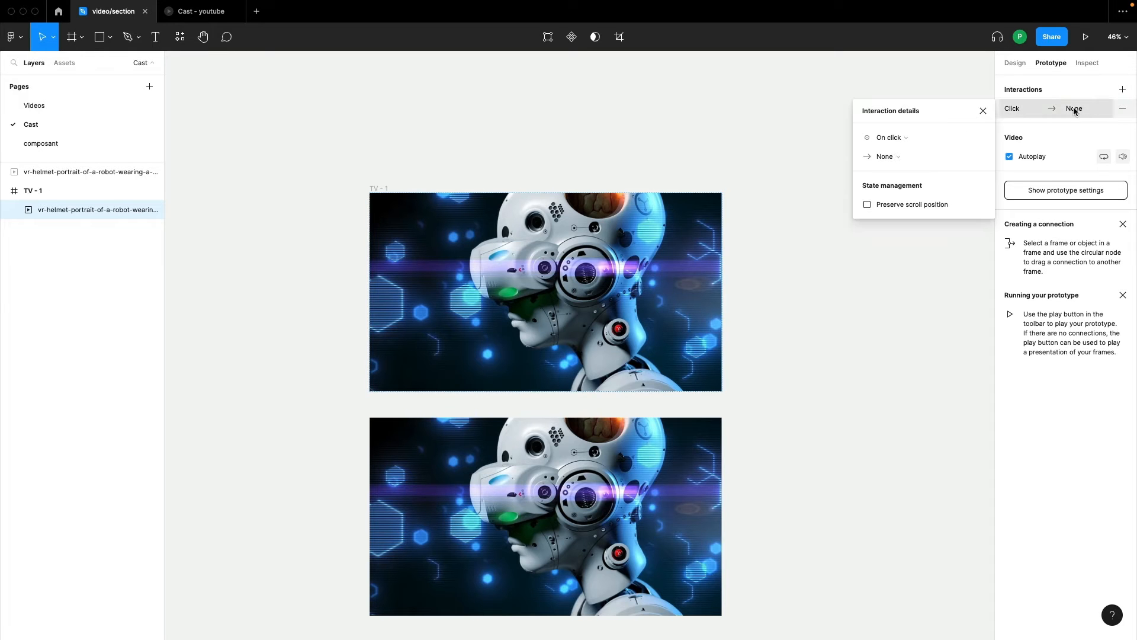
{"action": "left_click", "coordinate": [900, 156]}
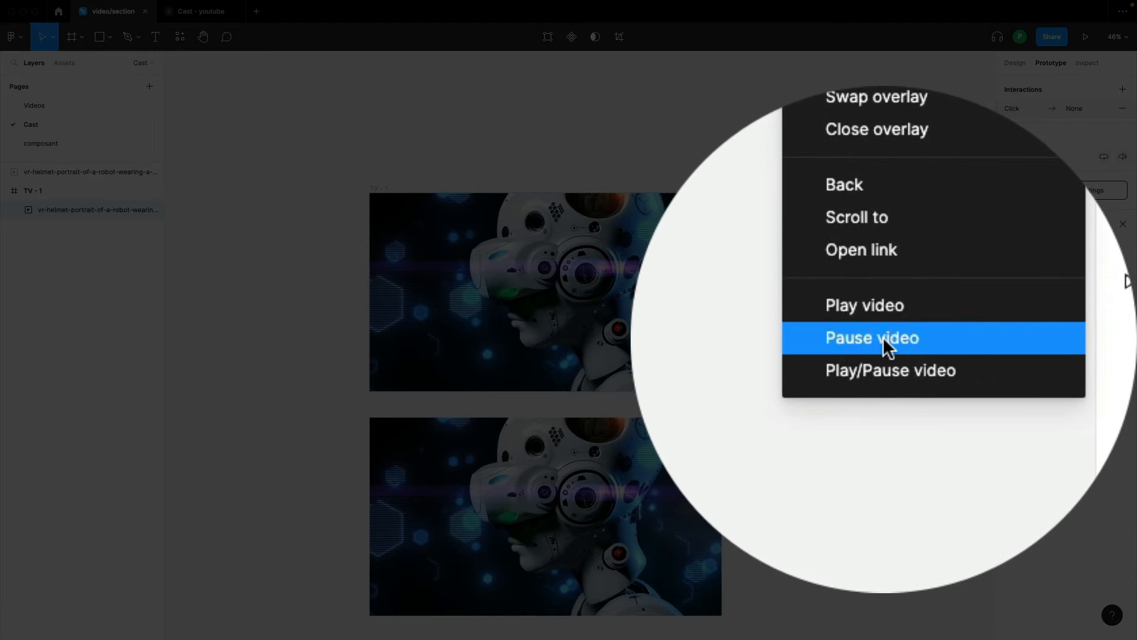
{"action": "left_click", "coordinate": [883, 351]}
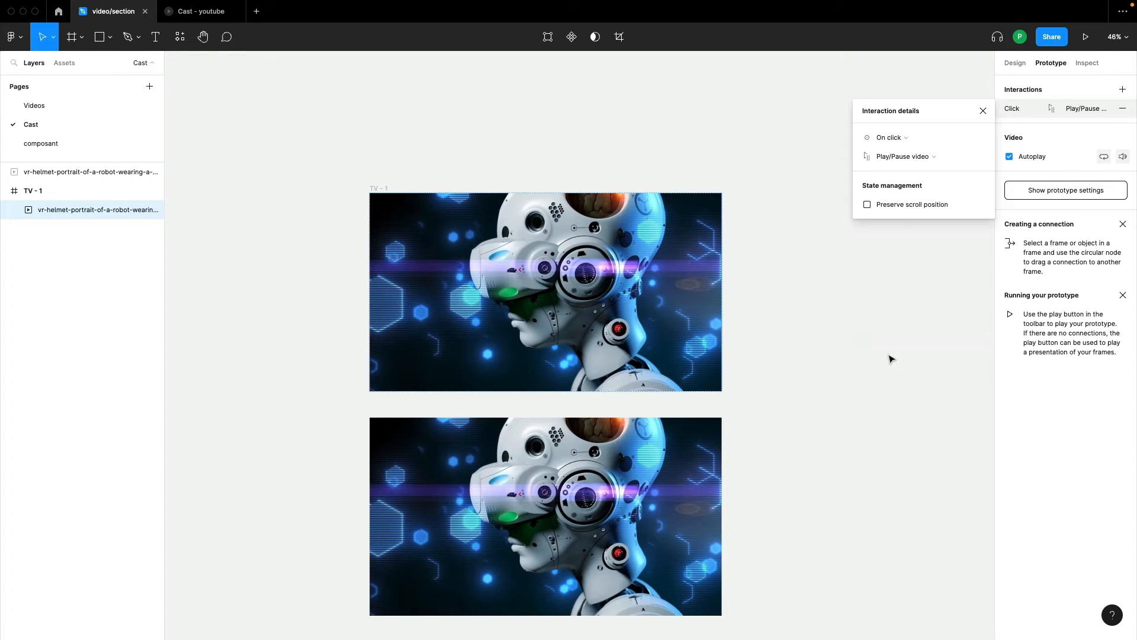
{"action": "left_click", "coordinate": [379, 189]}
{"action": "key", "text": "super+alt+Return"}
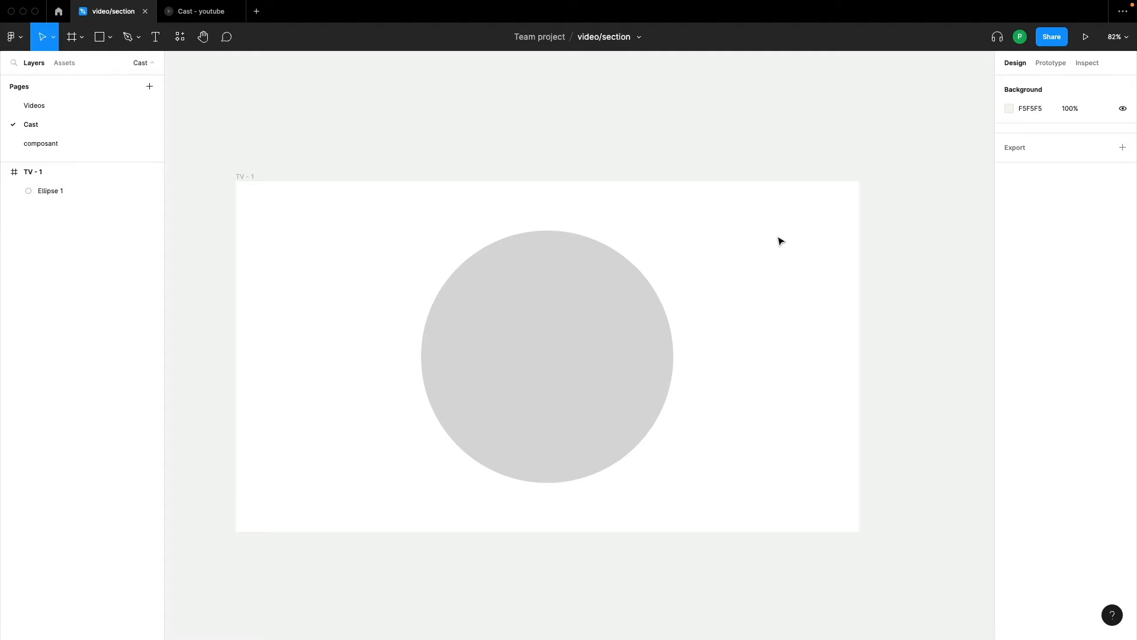
Replace the grey circle's solid fill with a video fill using cyberpunk-vid3.mp4.
{"action": "left_click", "coordinate": [568, 302]}
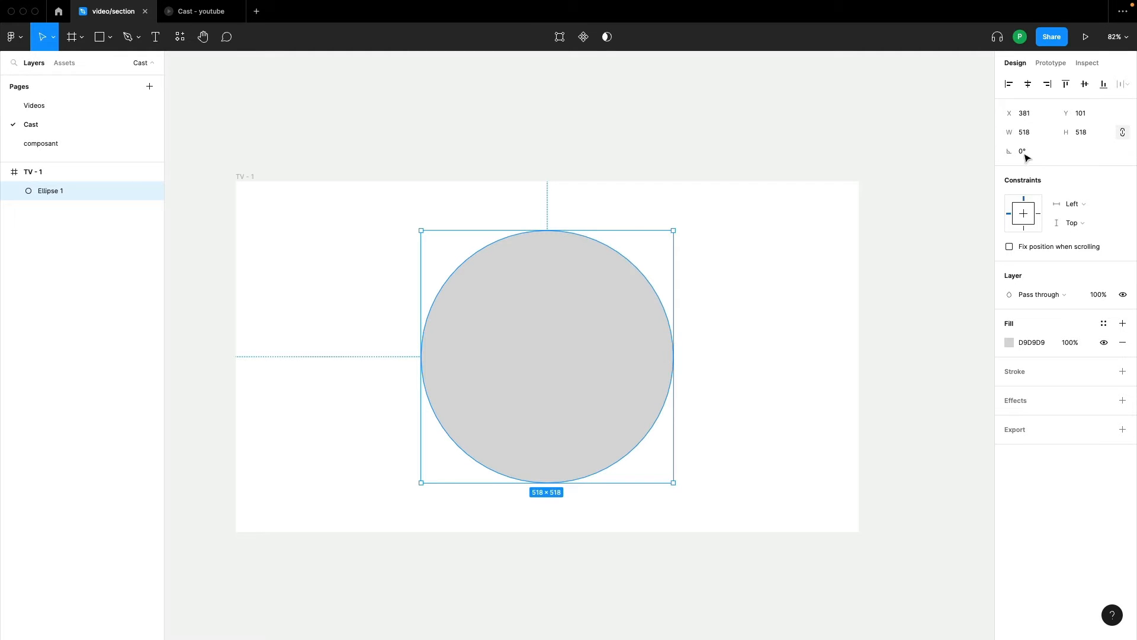
{"action": "left_click", "coordinate": [1009, 342]}
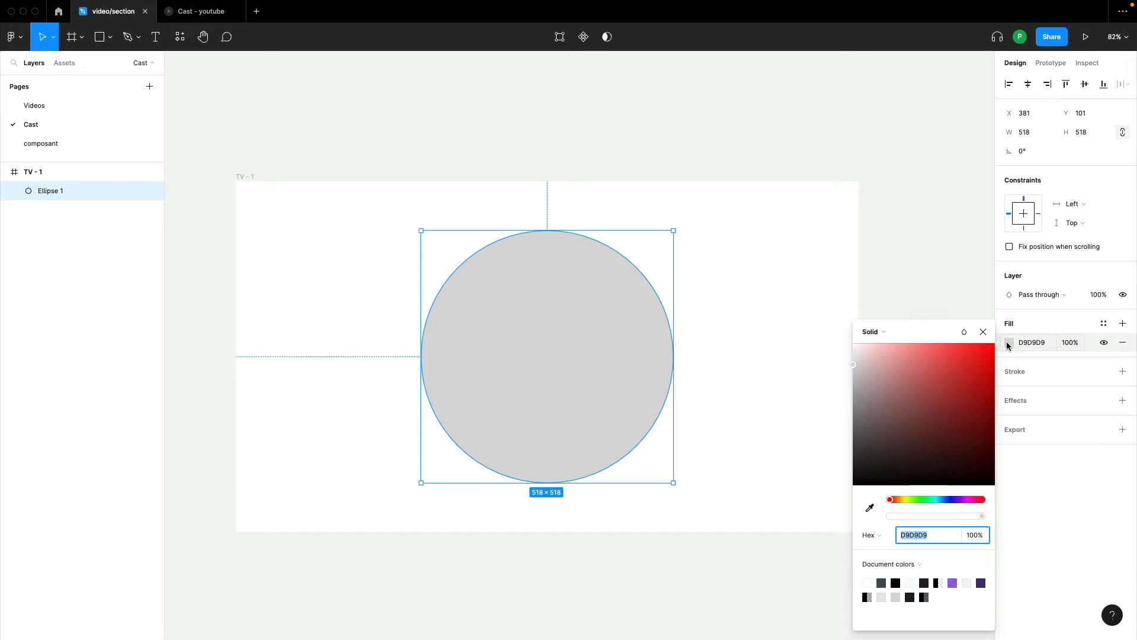
{"action": "left_click", "coordinate": [876, 336]}
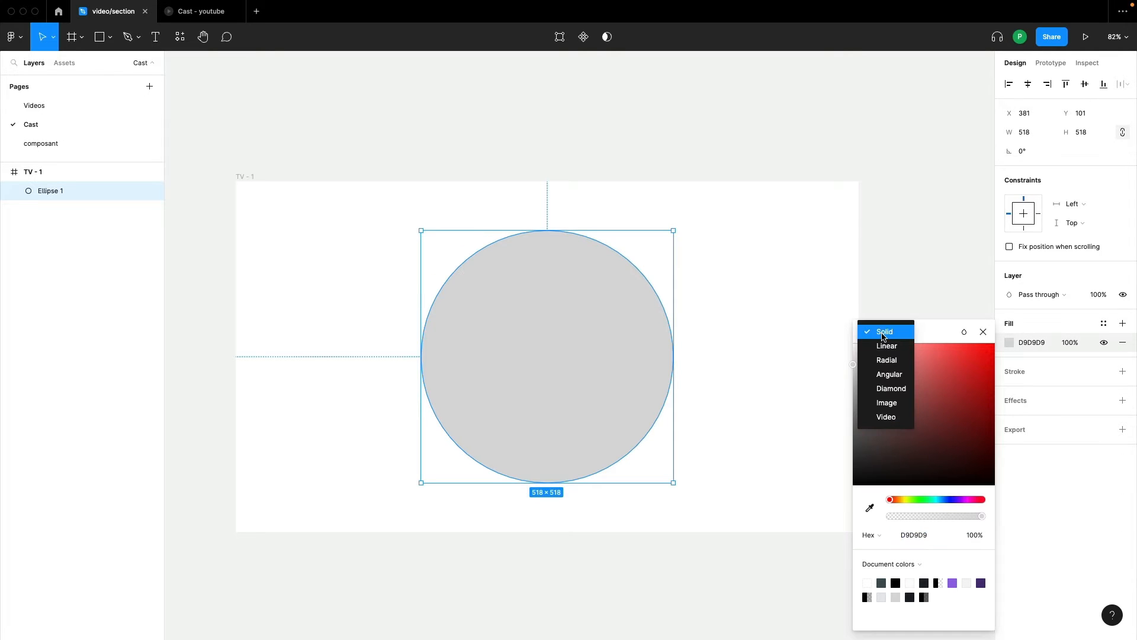
{"action": "left_click", "coordinate": [886, 418]}
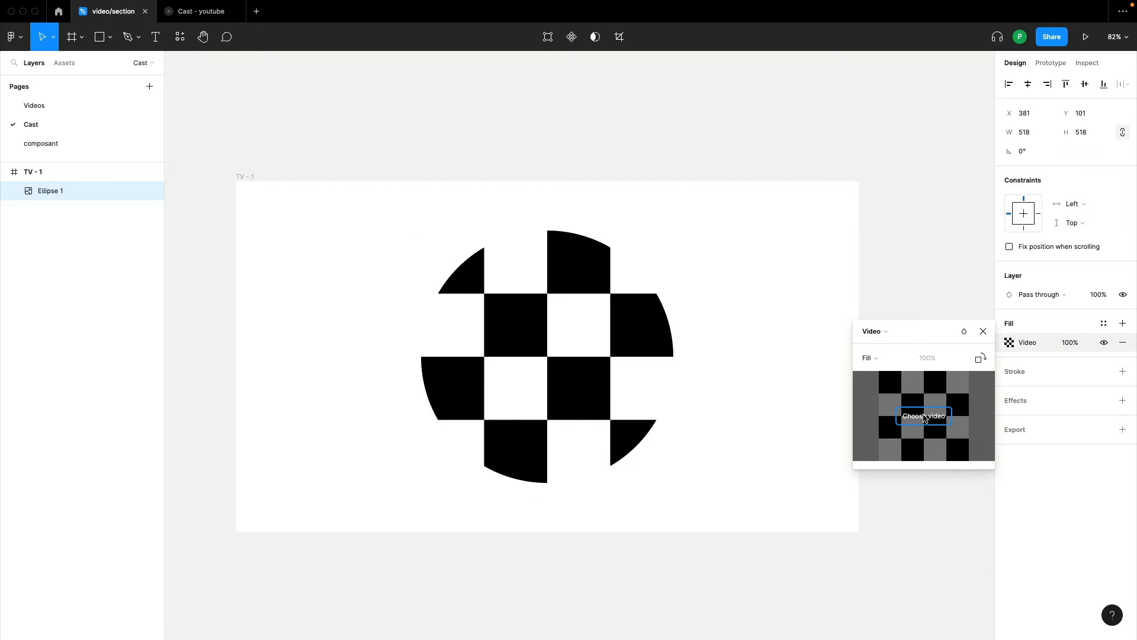
{"action": "left_click", "coordinate": [926, 416]}
{"action": "left_click", "coordinate": [424, 208]}
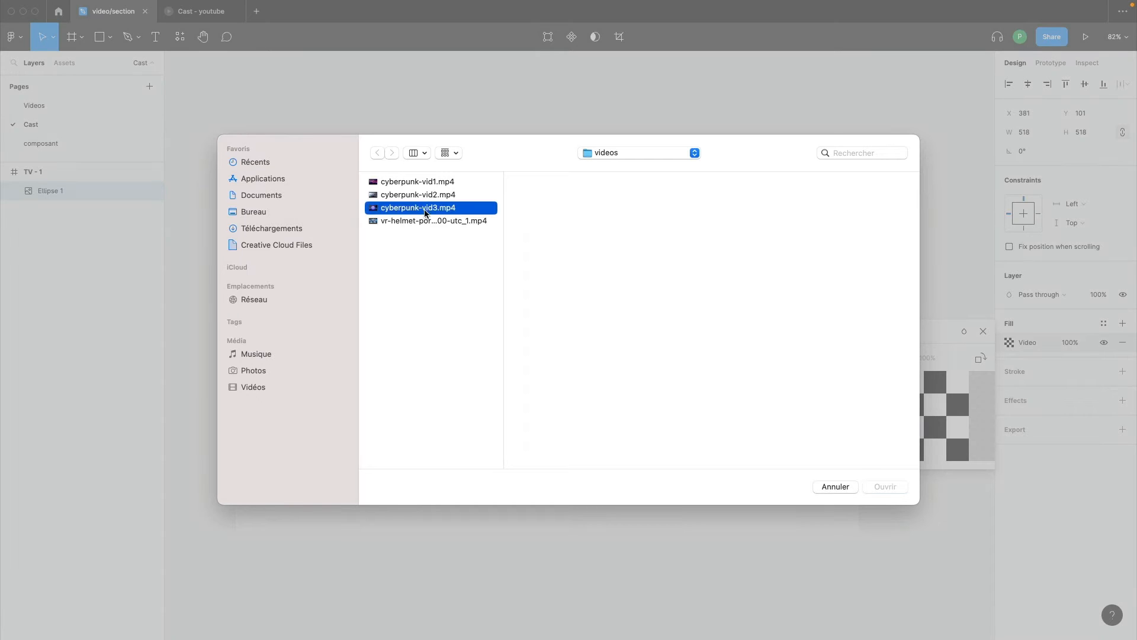
{"action": "left_click", "coordinate": [886, 487]}
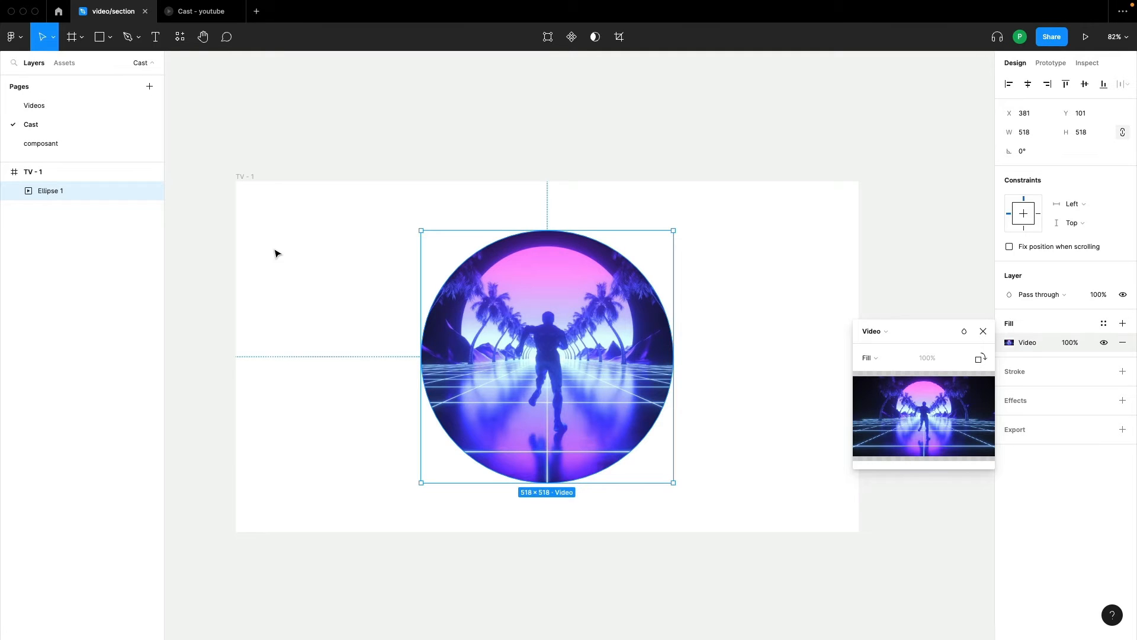
{"action": "left_click", "coordinate": [342, 279]}
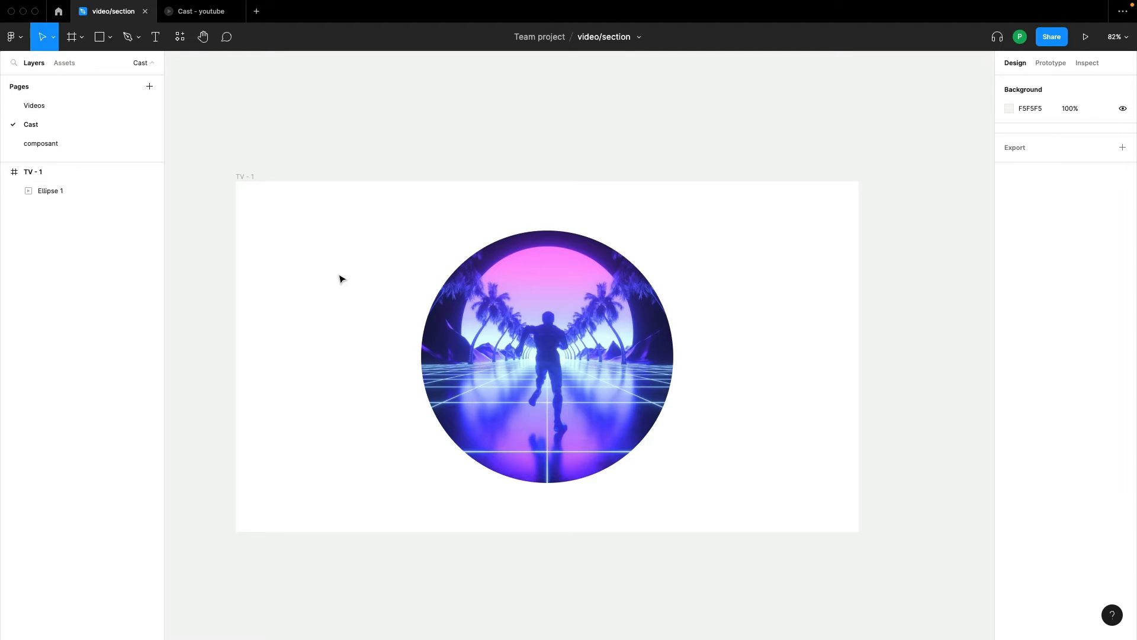
Subtract a centred 100 × 100 ellipse from the video-filled circle, shift the resulting shape slightly sideways and switch to the preview.
{"action": "left_click", "coordinate": [485, 352]}
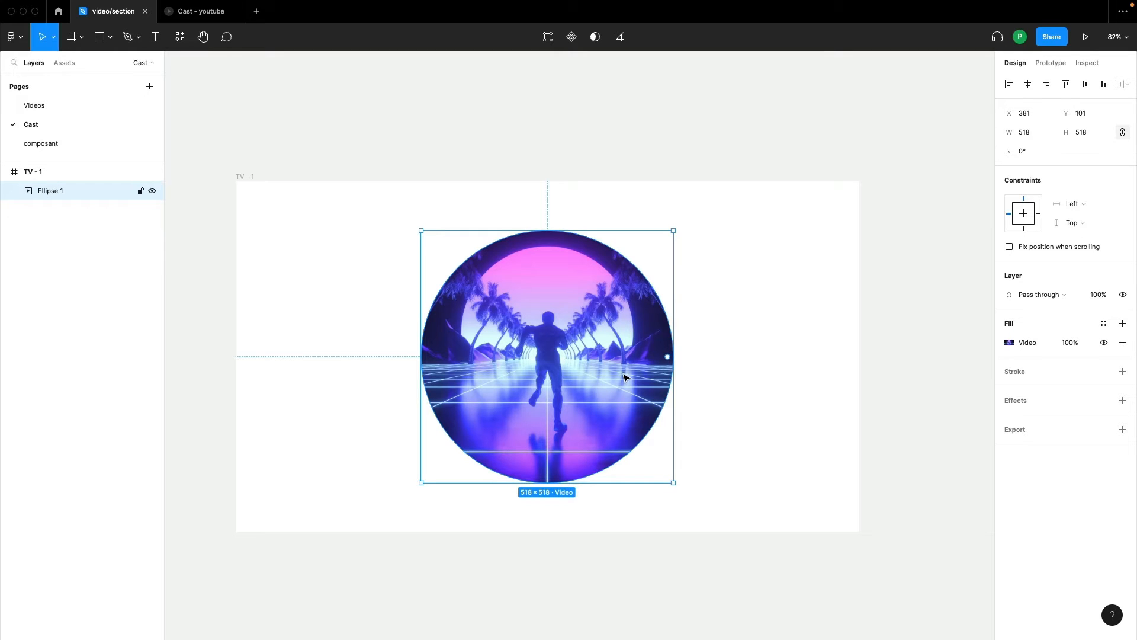
{"action": "key", "text": "o"}
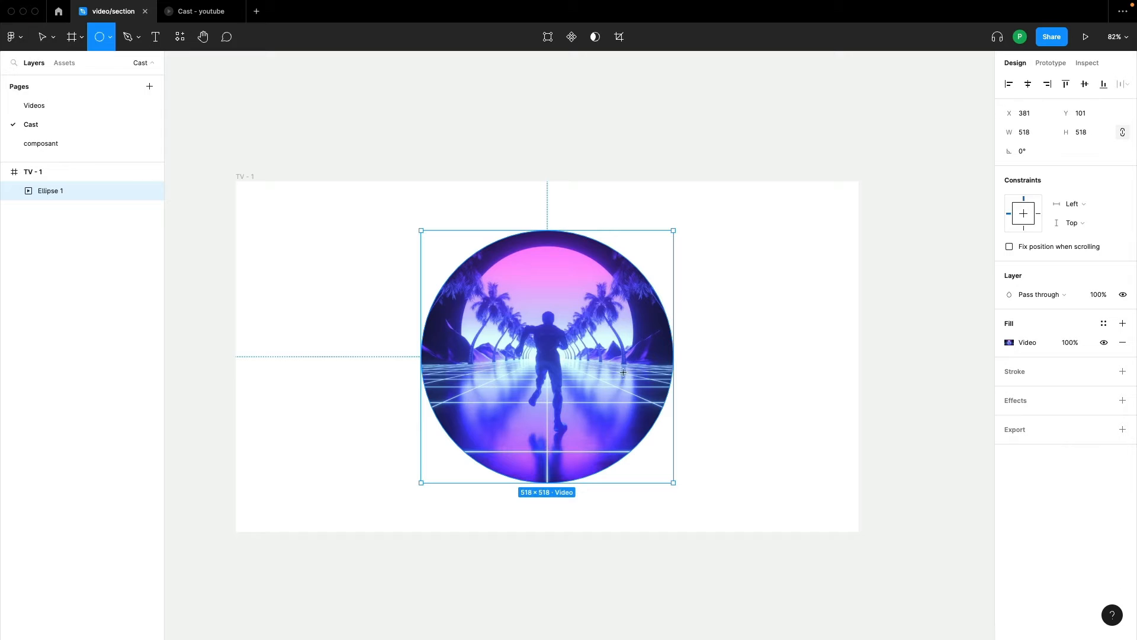
{"action": "left_click", "coordinate": [549, 352]}
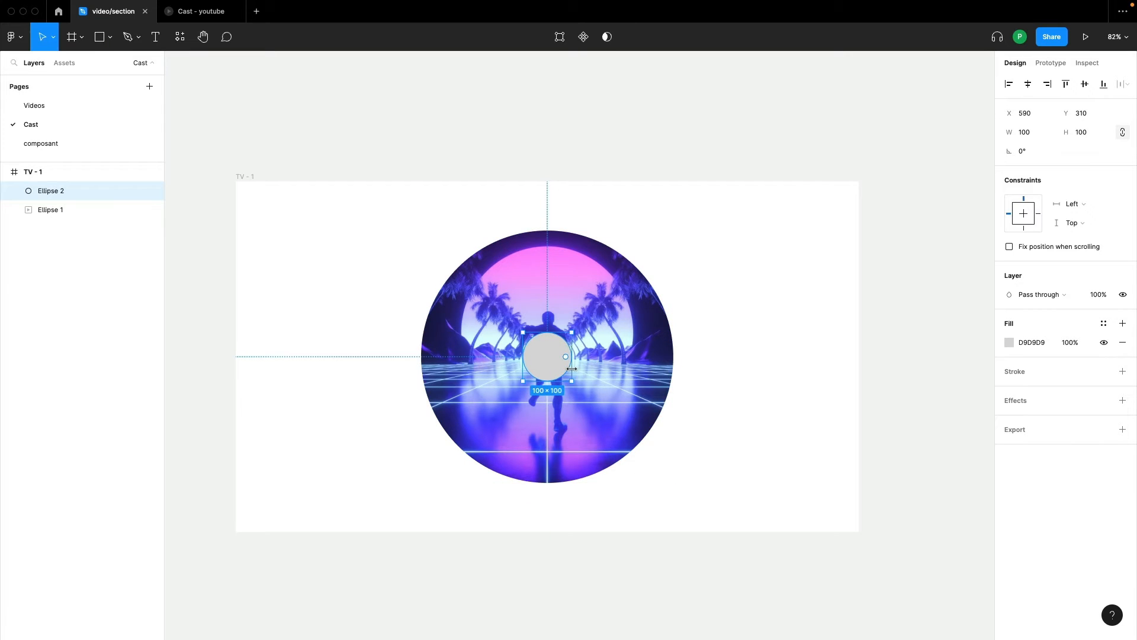
{"action": "left_click_drag", "start_coordinate": [756, 282], "coordinate": [425, 500]}
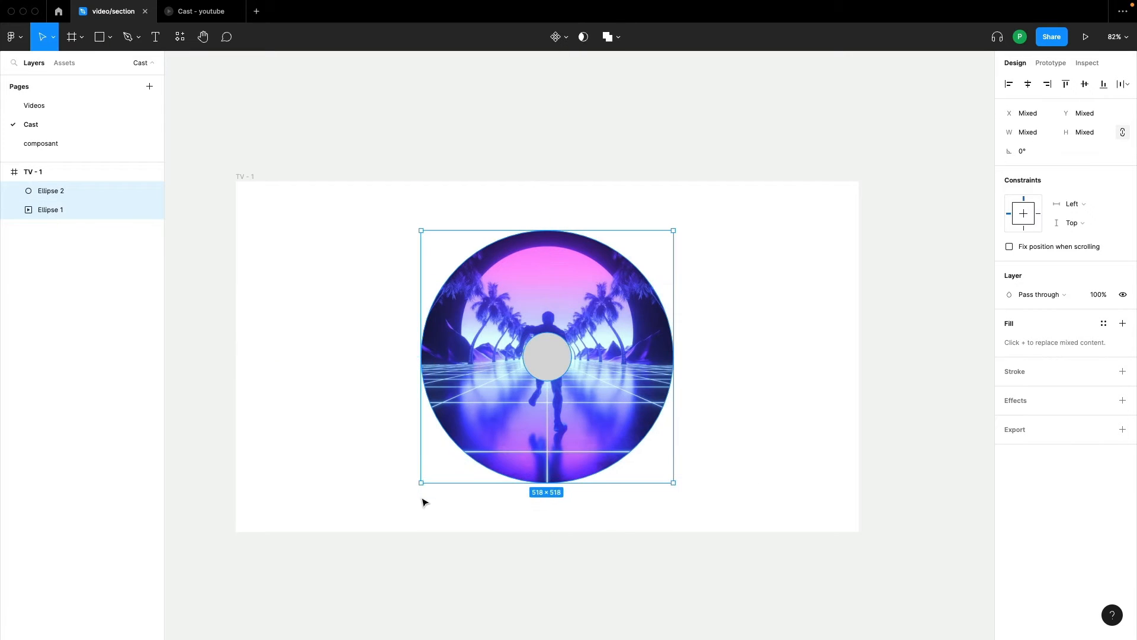
{"action": "left_click", "coordinate": [619, 37]}
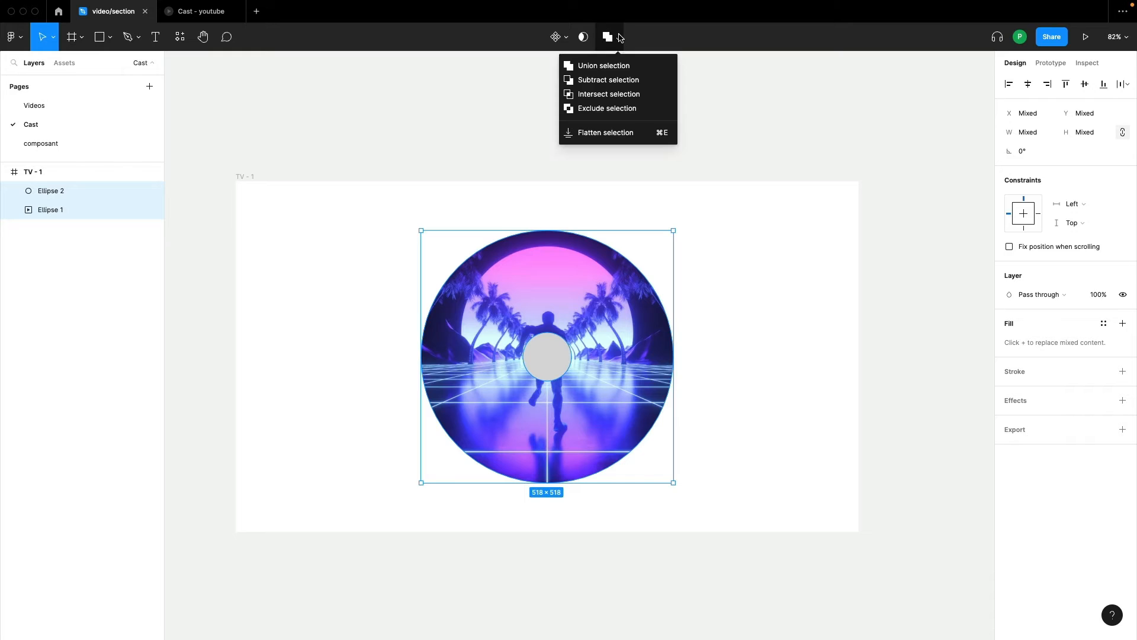
{"action": "left_click", "coordinate": [628, 79]}
{"action": "mouse_move", "coordinate": [581, 264]}
{"action": "left_mouse_down"}
{"action": "mouse_move", "coordinate": [612, 91]}
{"action": "mouse_move", "coordinate": [615, 274]}
{"action": "mouse_move", "coordinate": [584, 268]}
{"action": "left_mouse_up"}
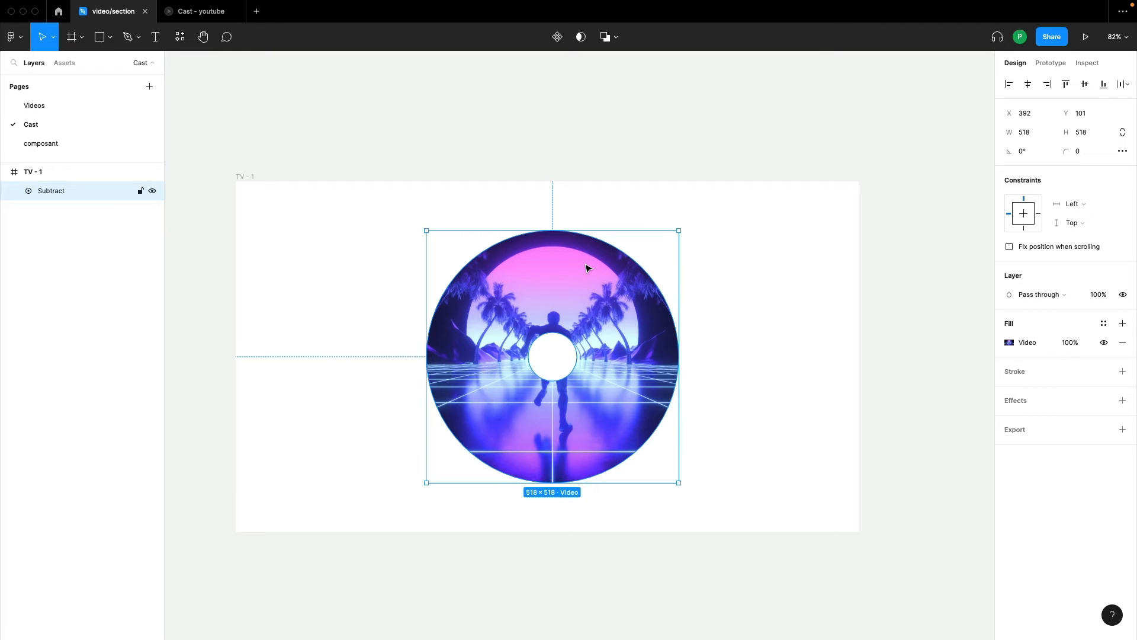
{"action": "key", "text": "ctrl+Tab"}
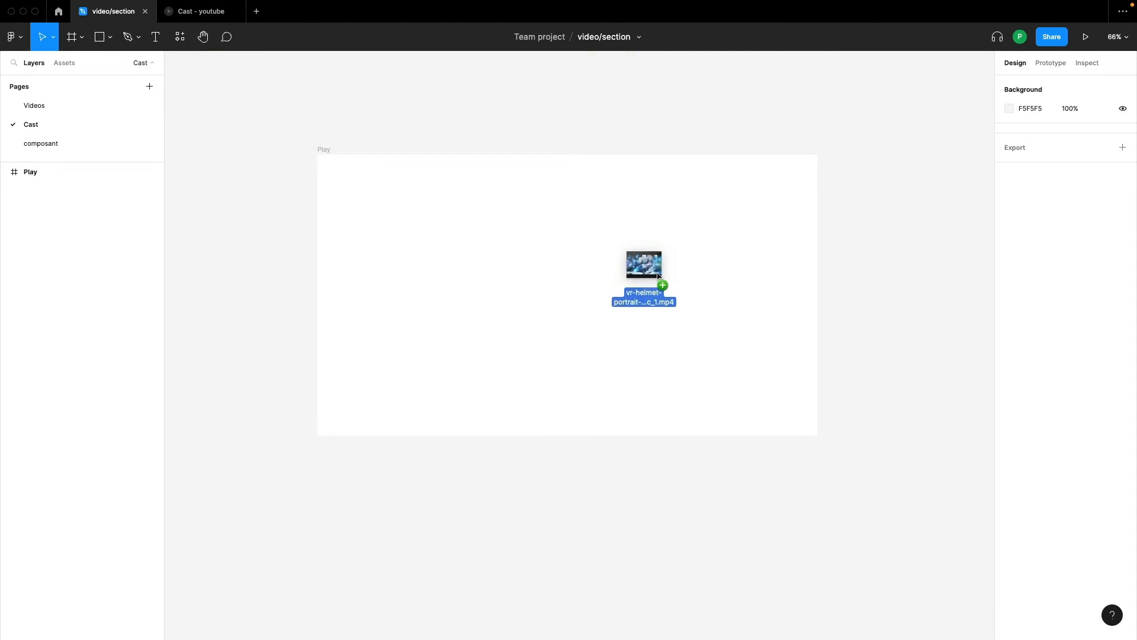
Place the VR-helmet video in the Play frame at X 0, Y 0 and overlay a 000000 fill at 0% opacity.
{"action": "left_click_drag", "start_coordinate": [645, 260], "coordinate": [549, 257]}
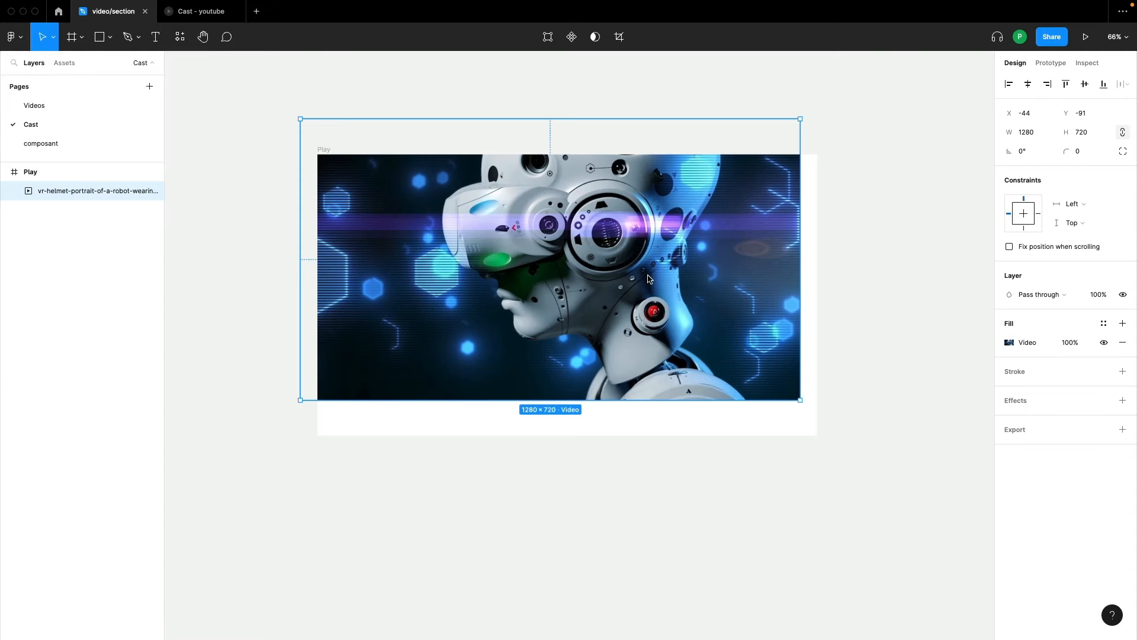
{"action": "left_click_drag", "start_coordinate": [680, 300], "coordinate": [697, 279]}
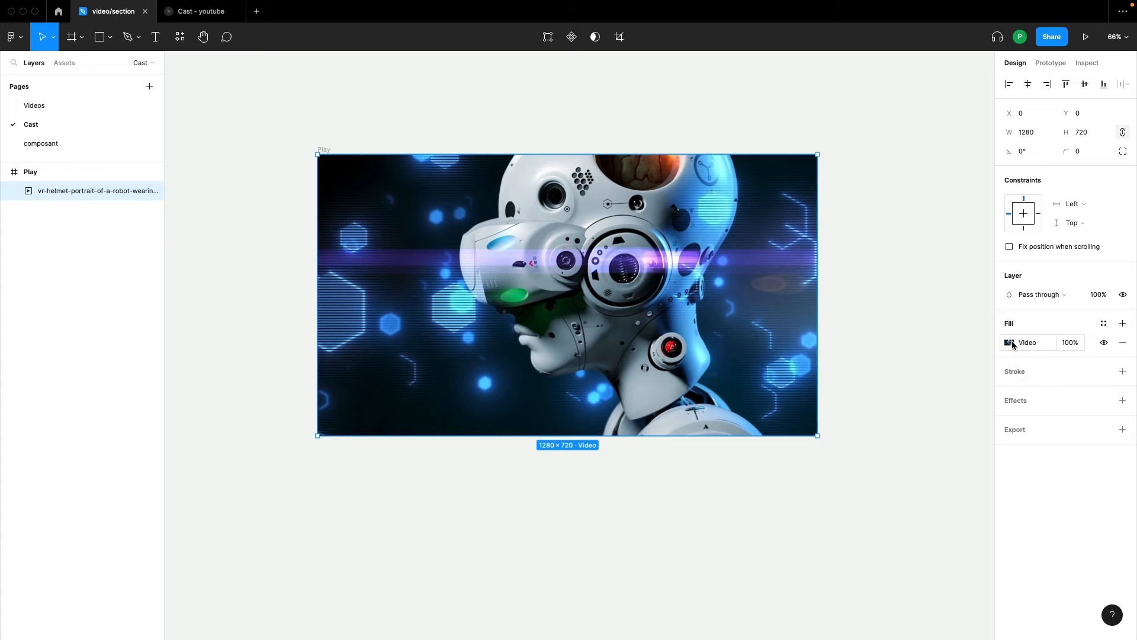
{"action": "left_click", "coordinate": [1123, 324]}
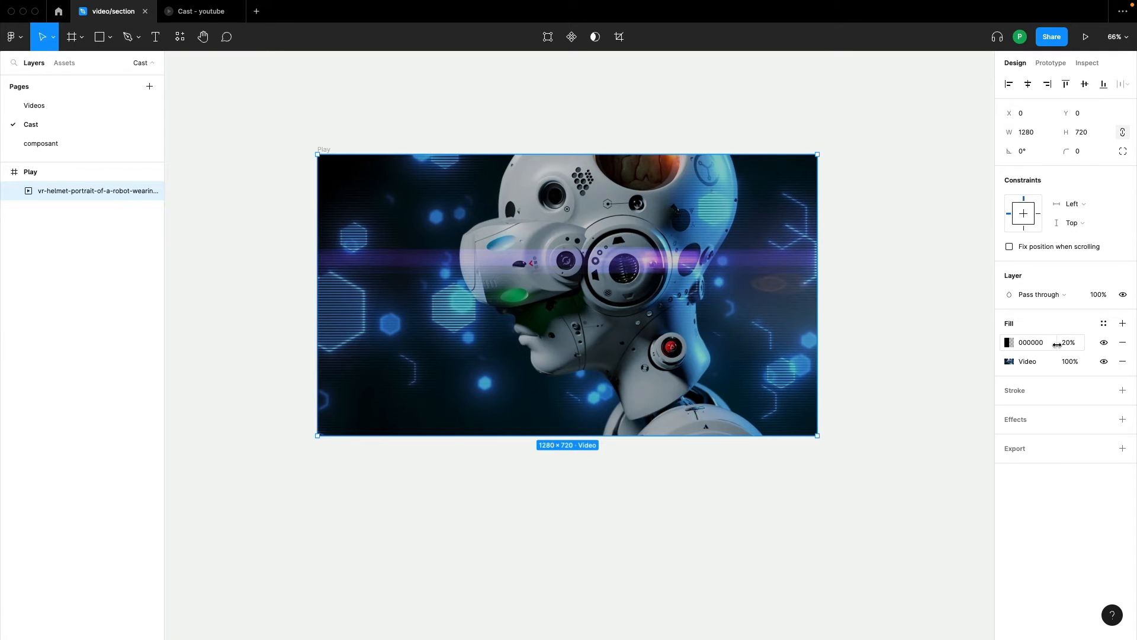
{"action": "left_click_drag", "start_coordinate": [1059, 346], "coordinate": [991, 346]}
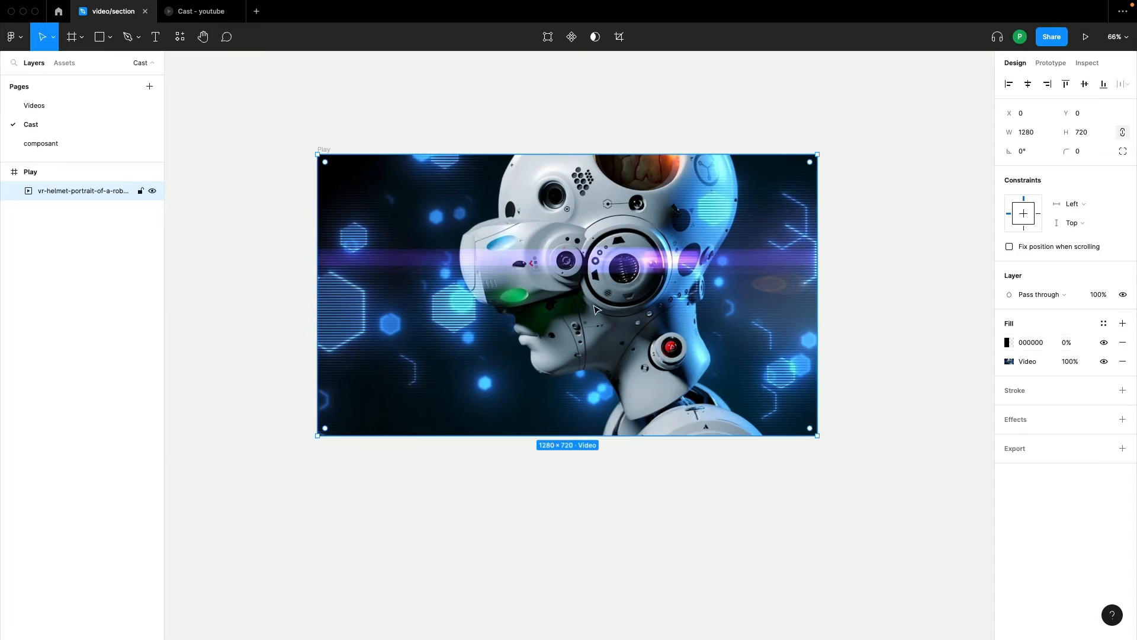
Duplicate the Play frame, move the copy farther to the side and rename it Pause.
{"action": "left_click", "coordinate": [325, 150]}
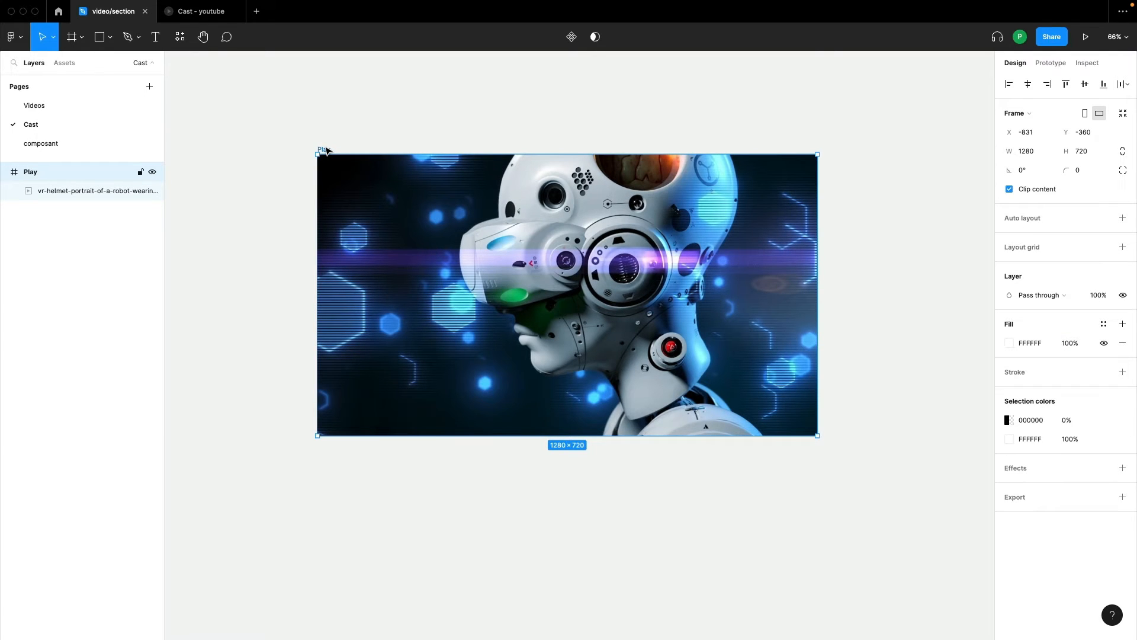
{"action": "key", "text": "ctrl+d"}
{"action": "left_click_drag", "start_coordinate": [448, 149], "coordinate": [502, 152]}
{"action": "double_click", "coordinate": [502, 150]}
{"action": "type", "text": "P"}
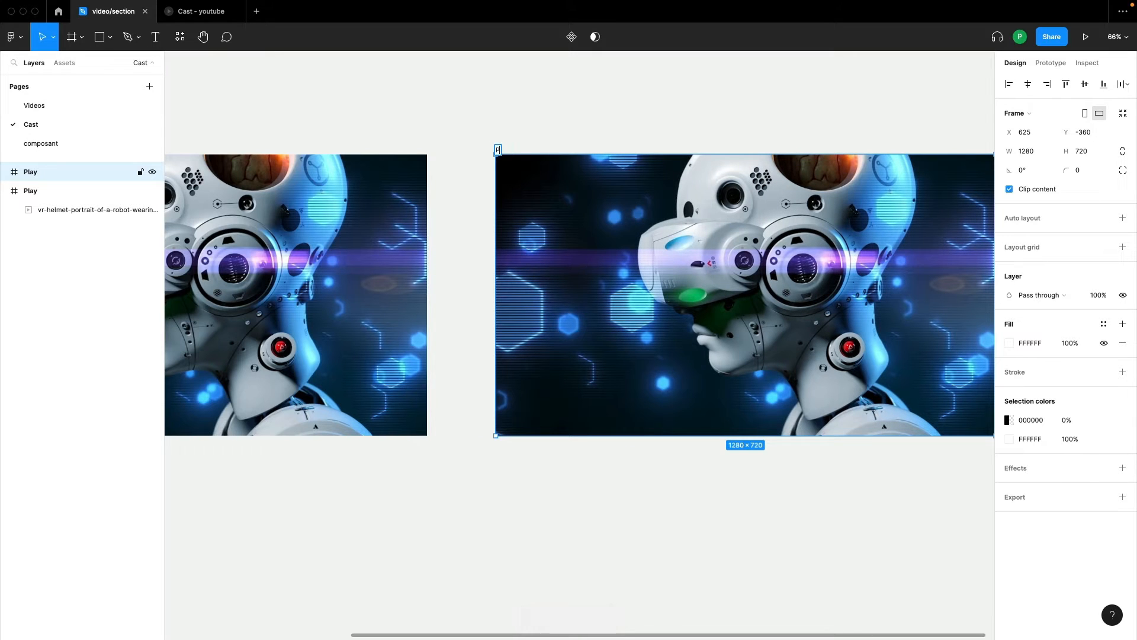
{"action": "type", "text": "ause"}
{"action": "left_click", "coordinate": [594, 116]}
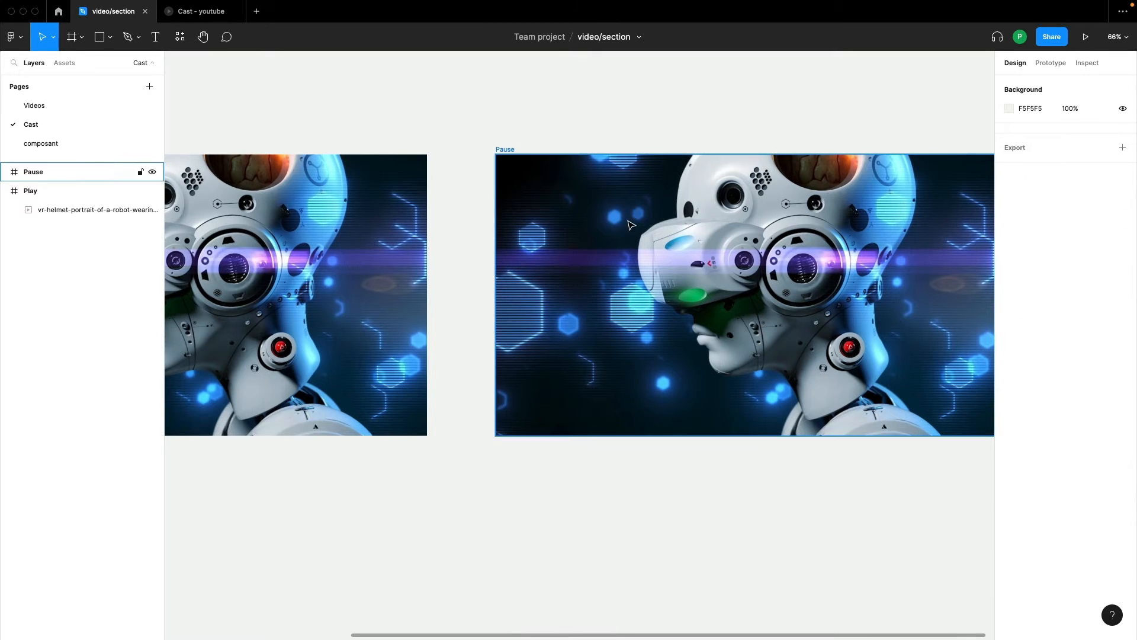
Set the Pause video's black fill to 50% opacity and centre a play-icons component in the frame.
{"action": "left_click", "coordinate": [631, 225]}
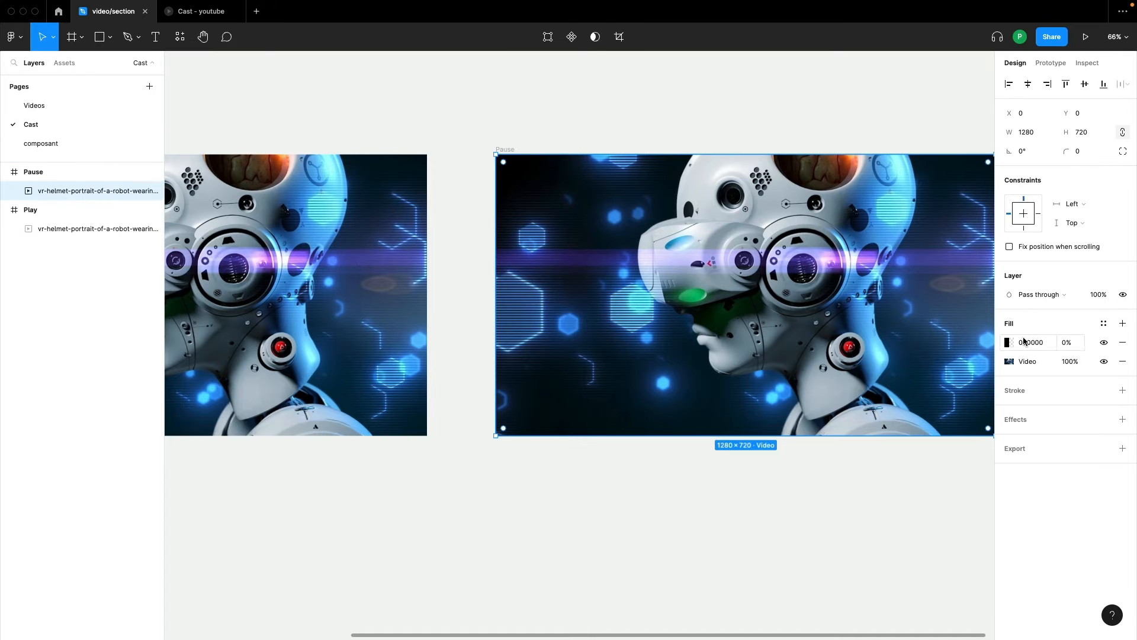
{"action": "left_click_drag", "start_coordinate": [1060, 344], "coordinate": [1133, 343]}
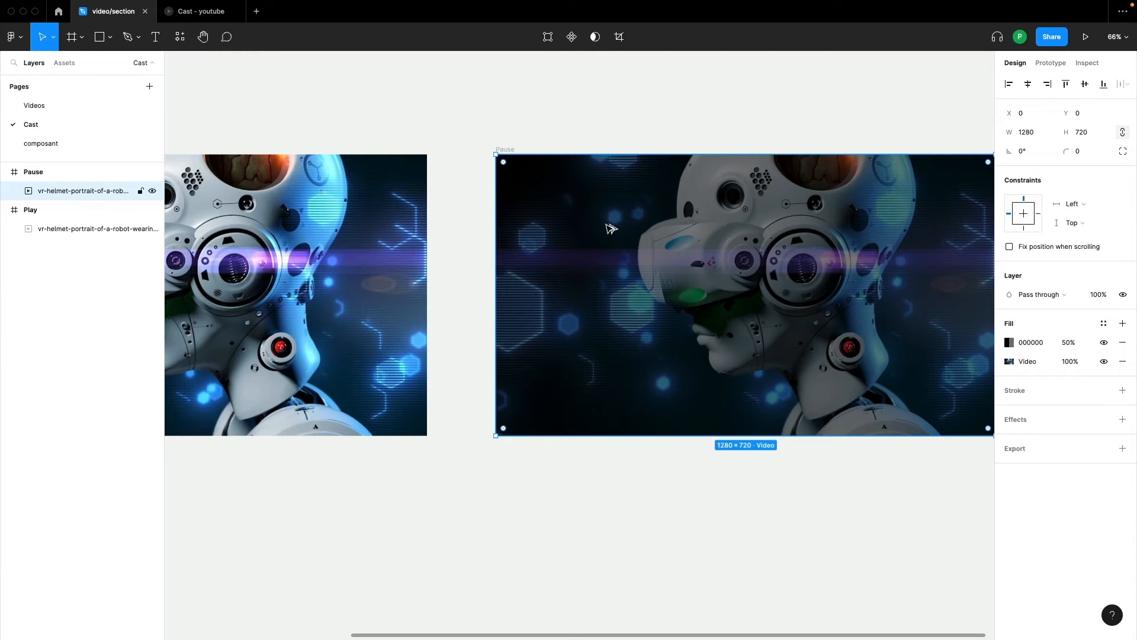
{"action": "key", "text": "alt+2"}
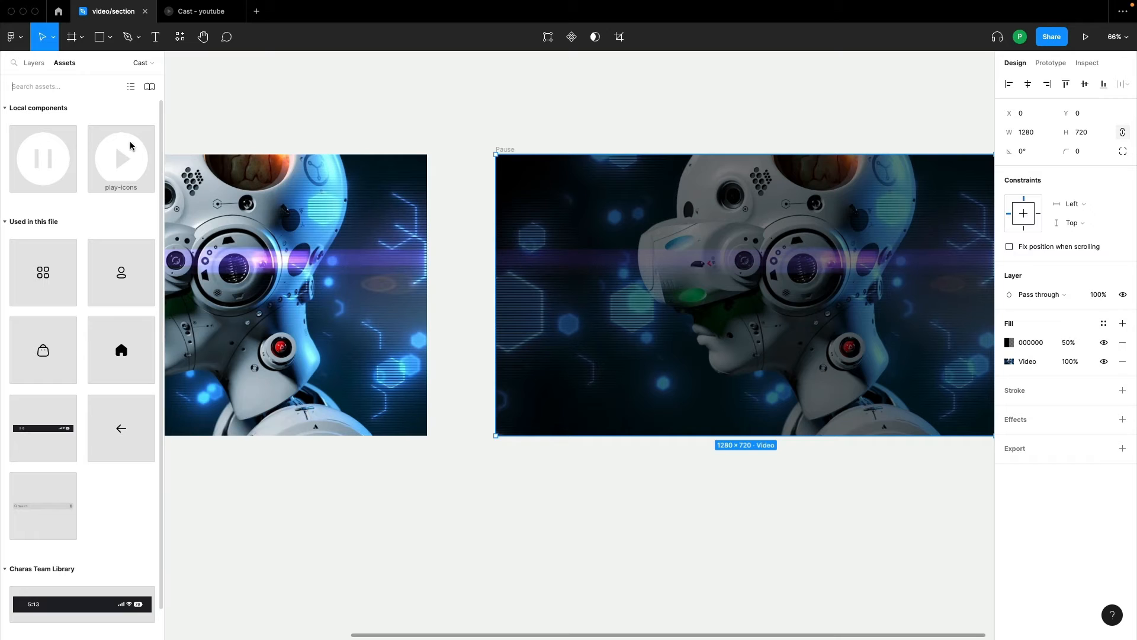
{"action": "left_click_drag", "start_coordinate": [124, 156], "coordinate": [778, 296]}
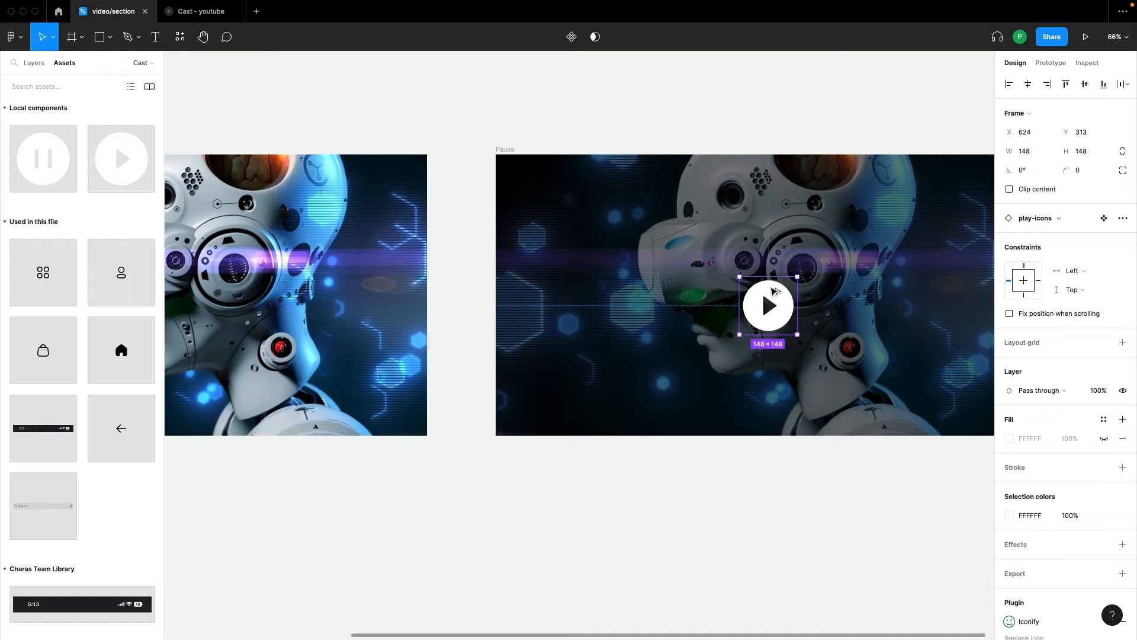
{"action": "key", "text": "alt+h"}
{"action": "key", "text": "alt+v"}
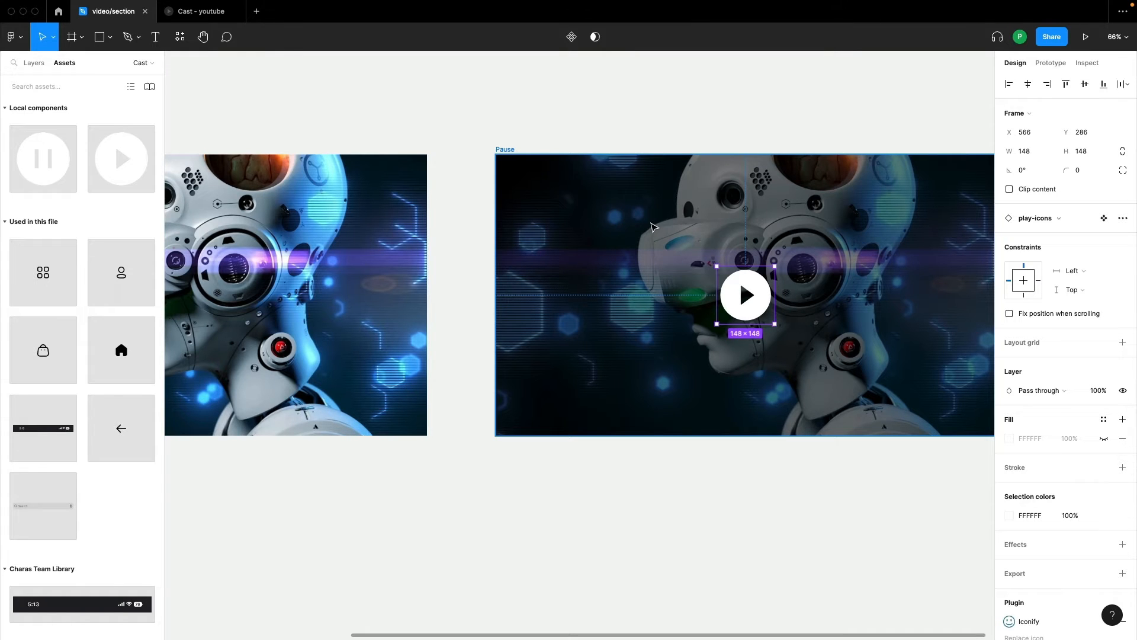
Check the prototype Autoplay setting of the VR-helmet videos in the Pause and Play frames.
{"action": "left_click", "coordinate": [651, 227]}
{"action": "key", "text": "shift+e"}
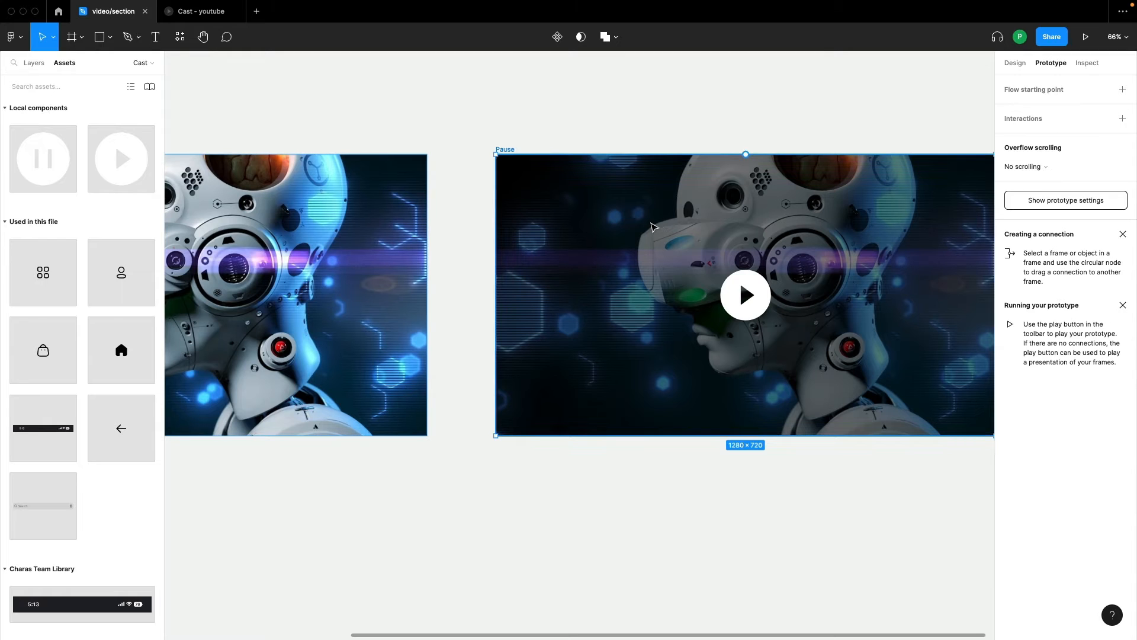
{"action": "left_click", "coordinate": [655, 228]}
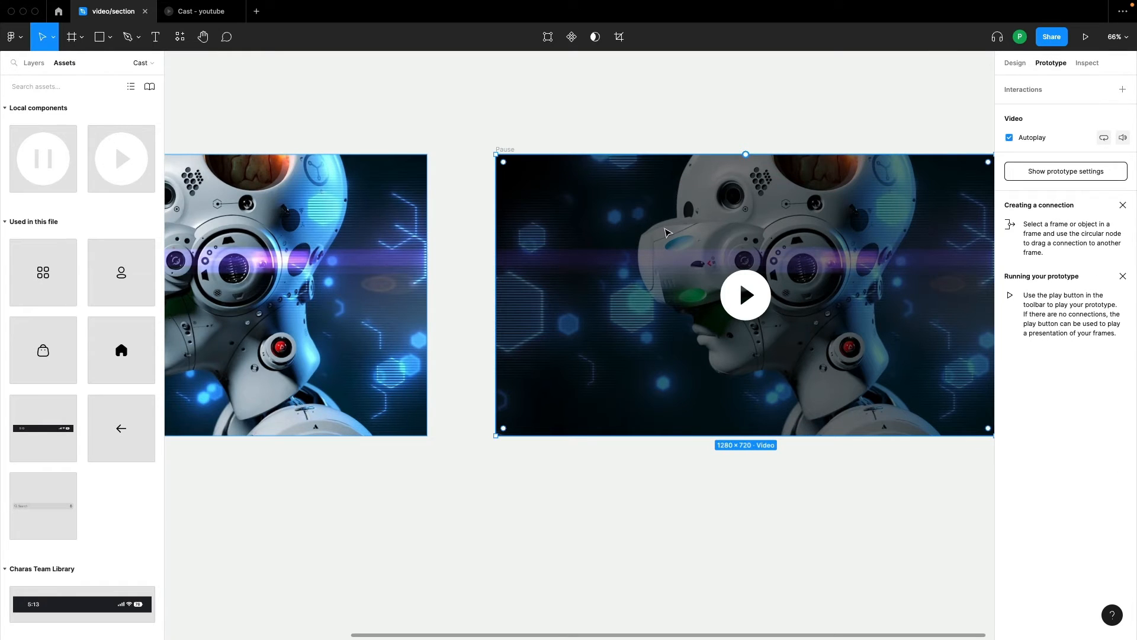
{"action": "left_click", "coordinate": [1012, 140]}
{"action": "left_click", "coordinate": [1011, 139]}
{"action": "left_click", "coordinate": [365, 257]}
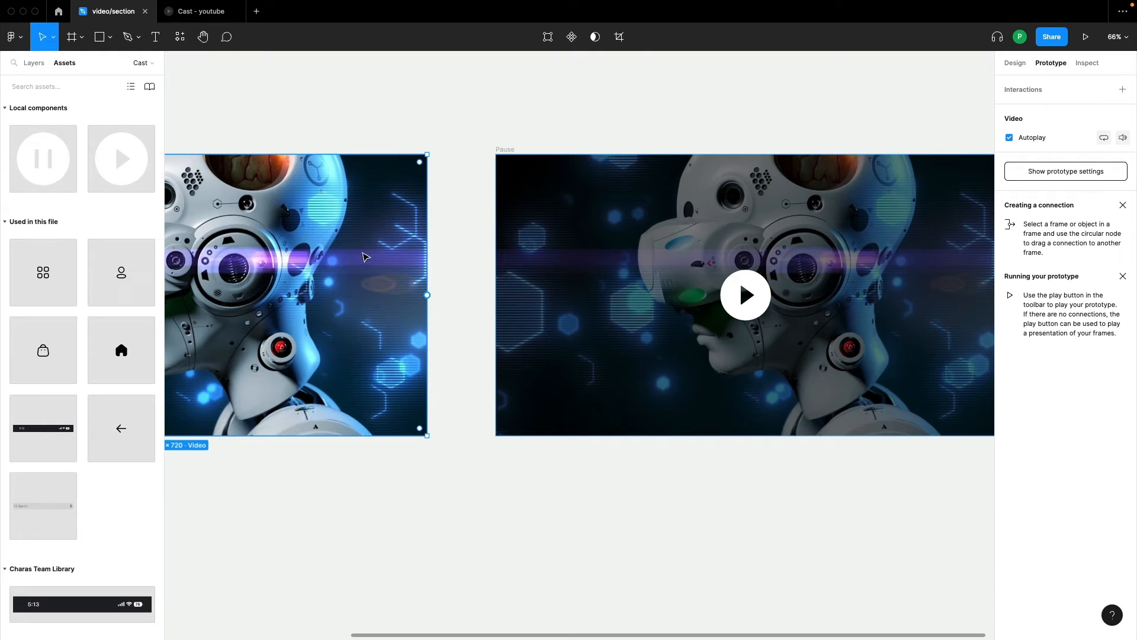
Connect the Play frame to the Pause frame with an on-click Navigate to interaction using Smart animate.
{"action": "key", "text": "alt+1"}
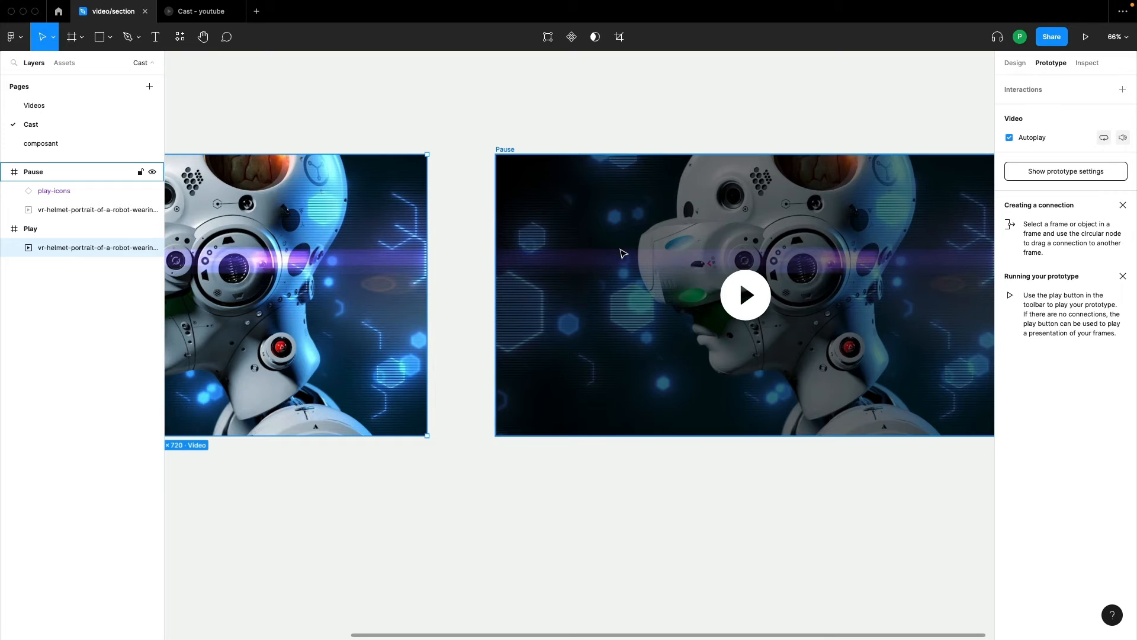
{"action": "scroll", "coordinate": [682, 194], "scroll_direction": "left", "scroll_amount": 5}
{"action": "scroll", "coordinate": [623, 252], "scroll_direction": "left", "scroll_amount": 3}
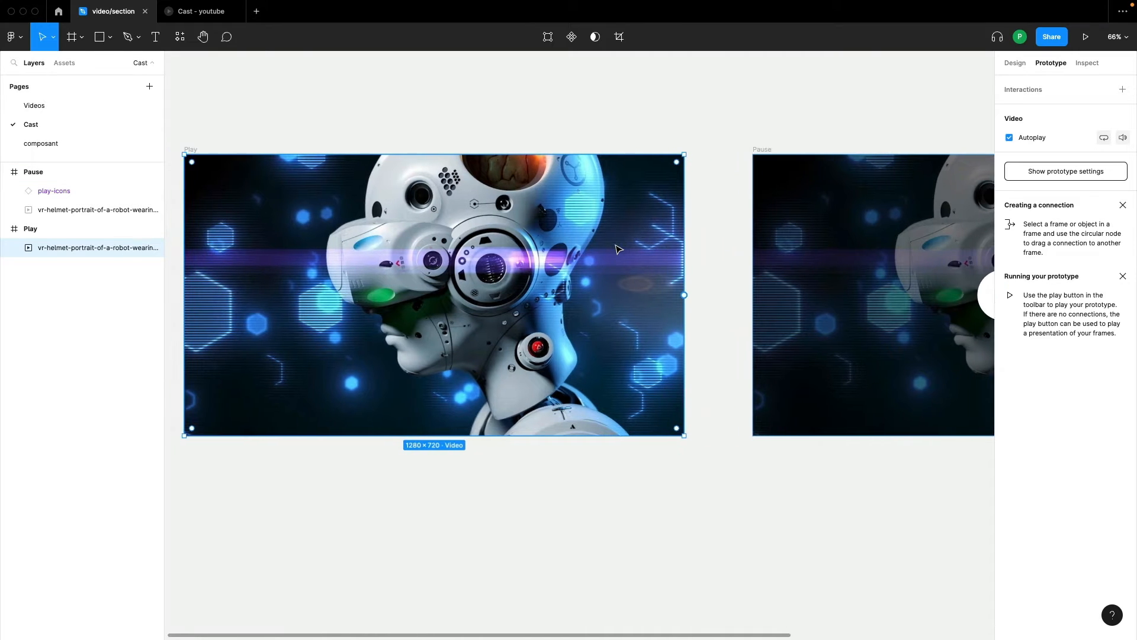
{"action": "left_click", "coordinate": [214, 149]}
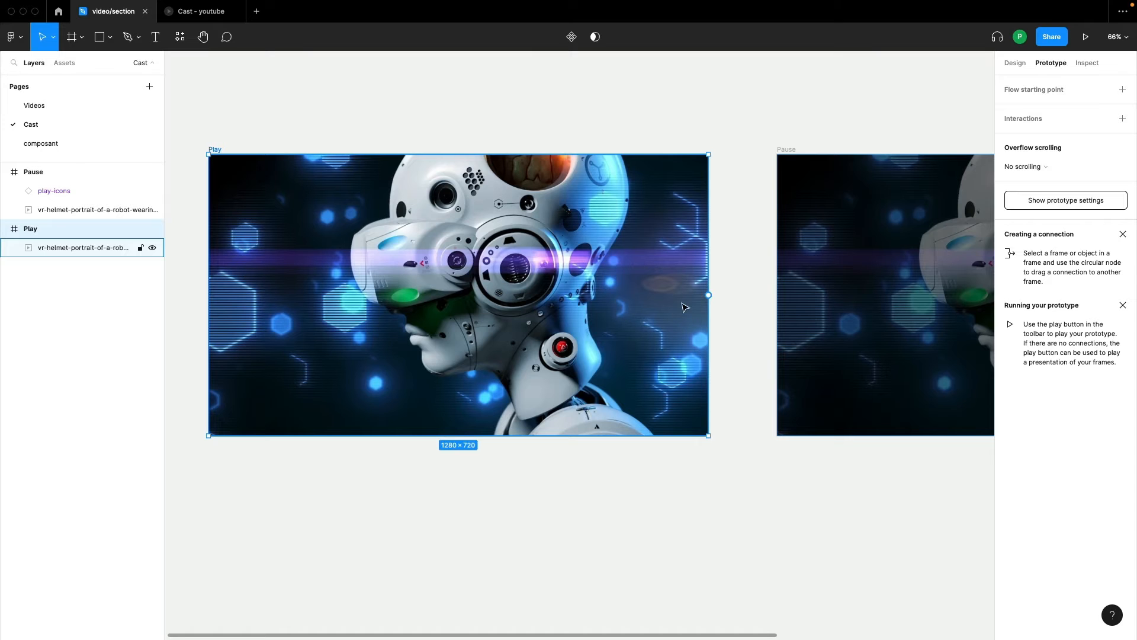
{"action": "left_click_drag", "start_coordinate": [709, 294], "coordinate": [806, 246]}
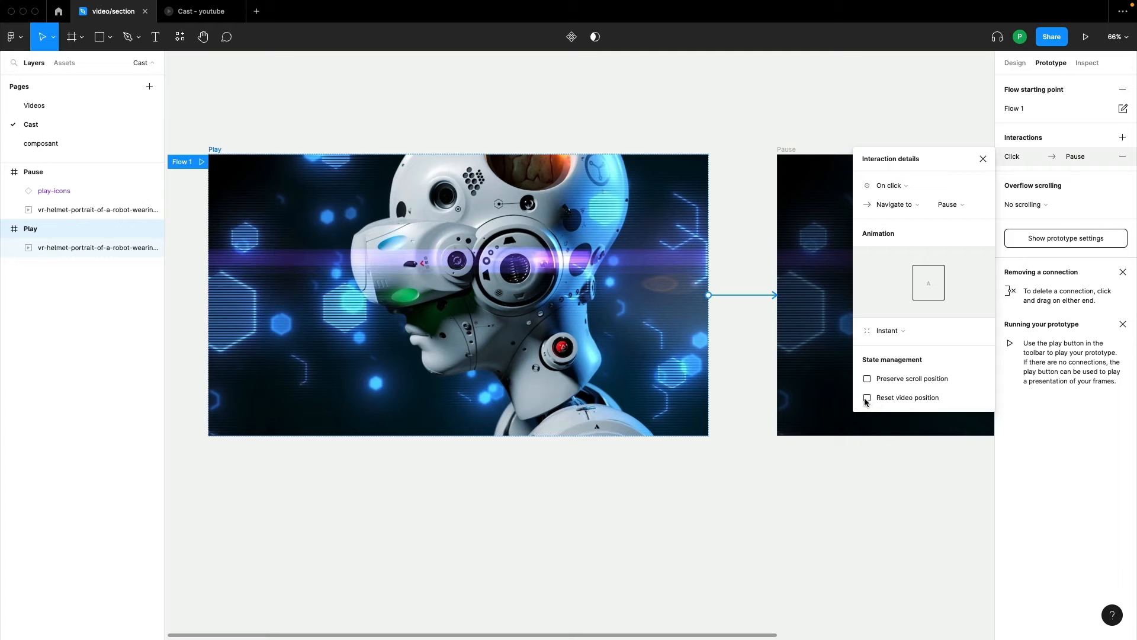
{"action": "left_click", "coordinate": [885, 330]}
{"action": "left_click", "coordinate": [900, 358]}
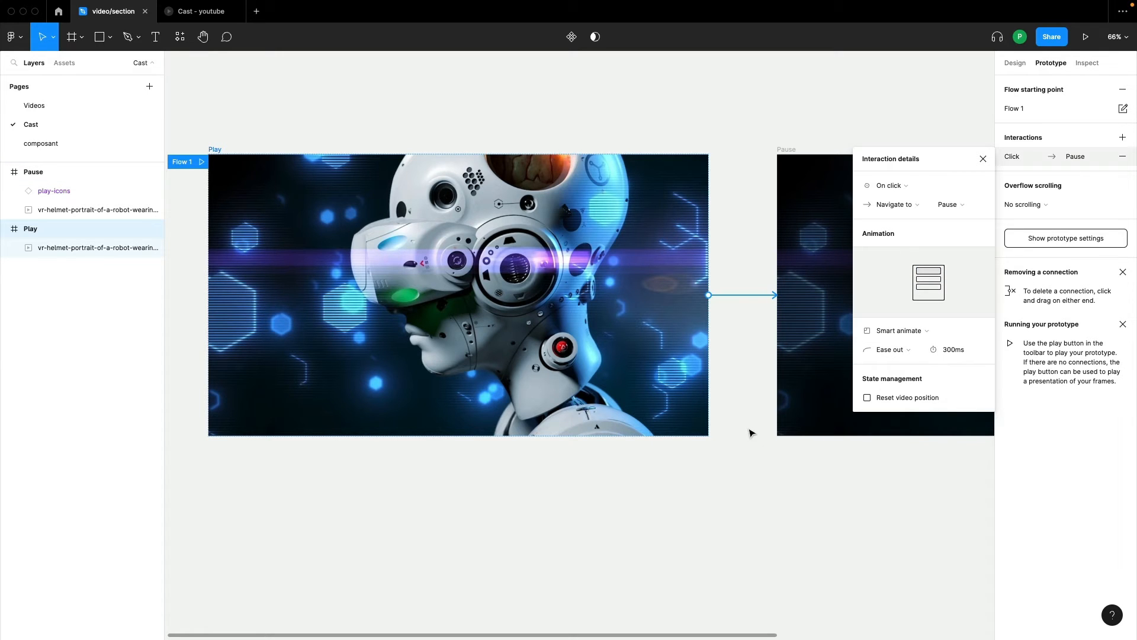
Connect the Pause frame back to the Play frame with an on-click Navigate to interaction using Smart animate.
{"action": "scroll", "coordinate": [751, 432], "scroll_direction": "right", "scroll_amount": 5}
{"action": "scroll", "coordinate": [751, 432], "scroll_direction": "right", "scroll_amount": 3}
{"action": "left_click", "coordinate": [337, 149]}
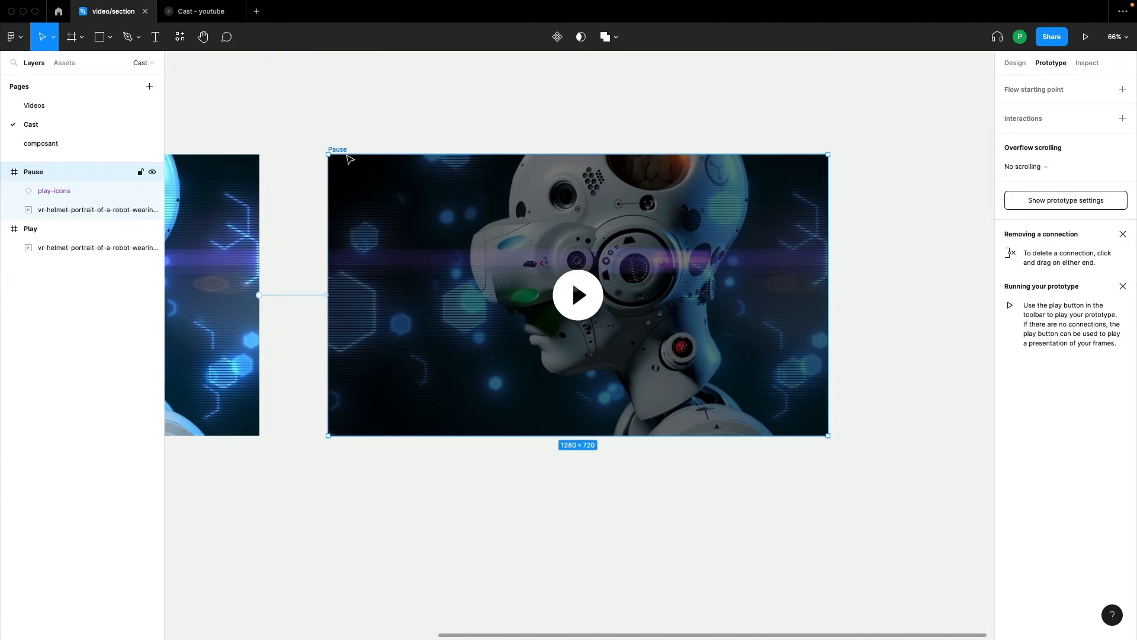
{"action": "scroll", "coordinate": [557, 199], "scroll_direction": "left", "scroll_amount": 3}
{"action": "scroll", "coordinate": [557, 200], "scroll_direction": "left", "scroll_amount": 1}
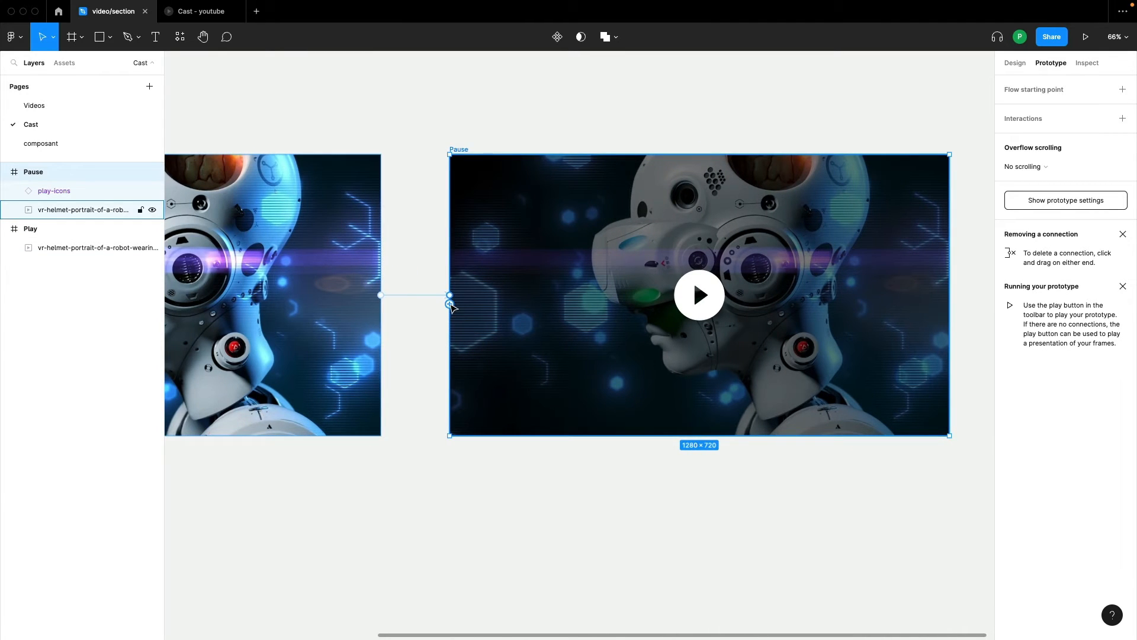
{"action": "left_click_drag", "start_coordinate": [450, 304], "coordinate": [352, 325]}
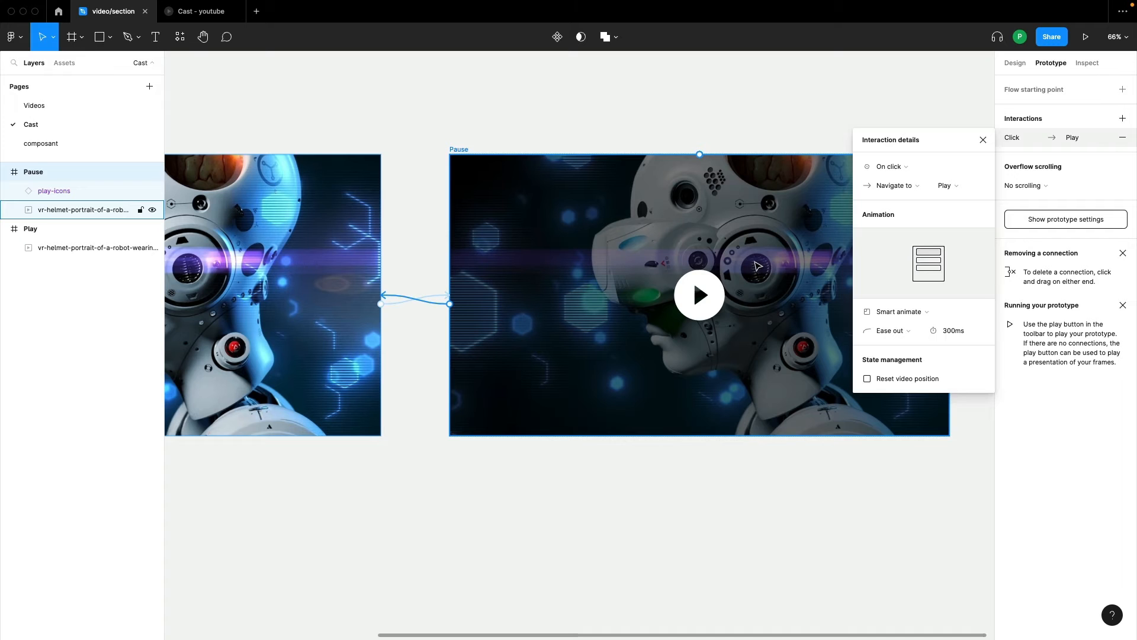
Switch to the Cast - youtube preview and test pausing and resuming the video.
{"action": "scroll", "coordinate": [758, 266], "scroll_direction": "left", "scroll_amount": 10}
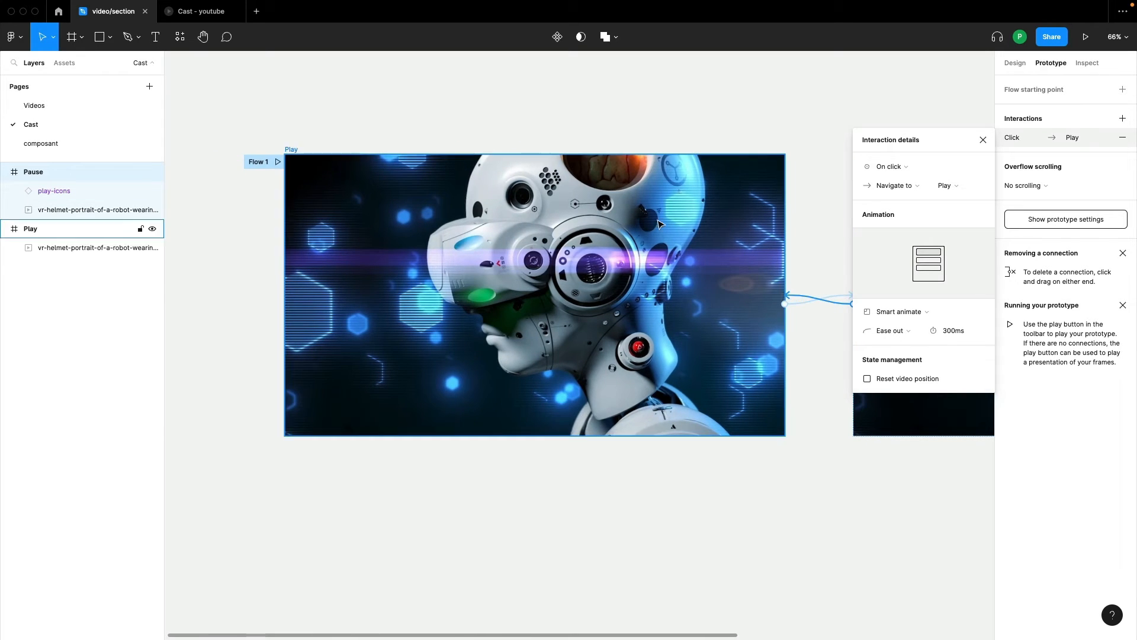
{"action": "left_click", "coordinate": [205, 13]}
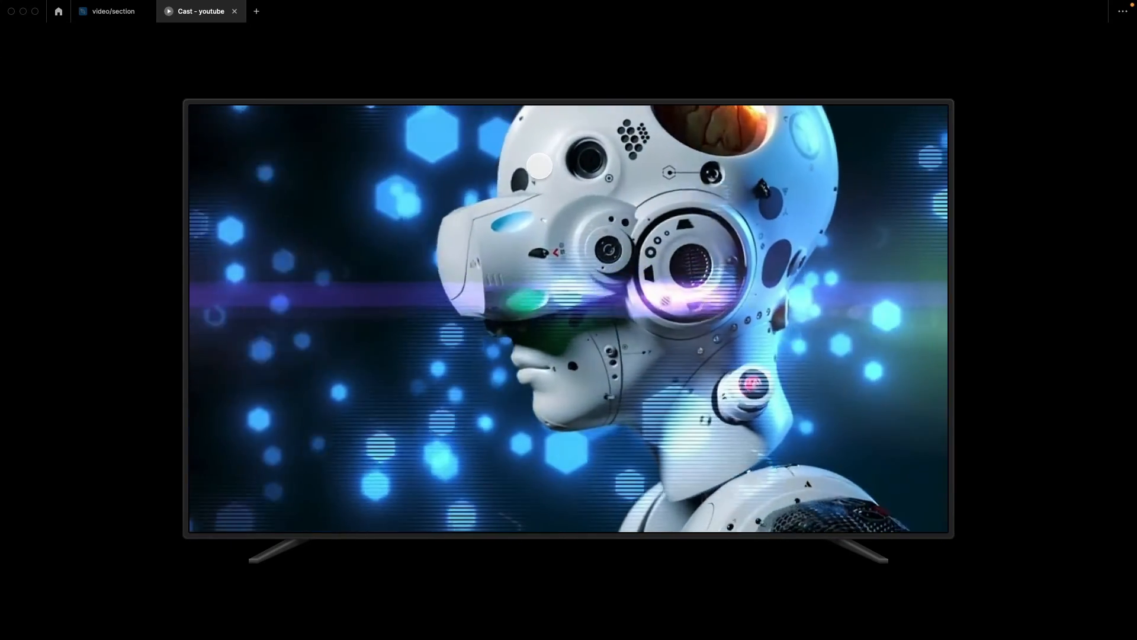
{"action": "left_click", "coordinate": [563, 217]}
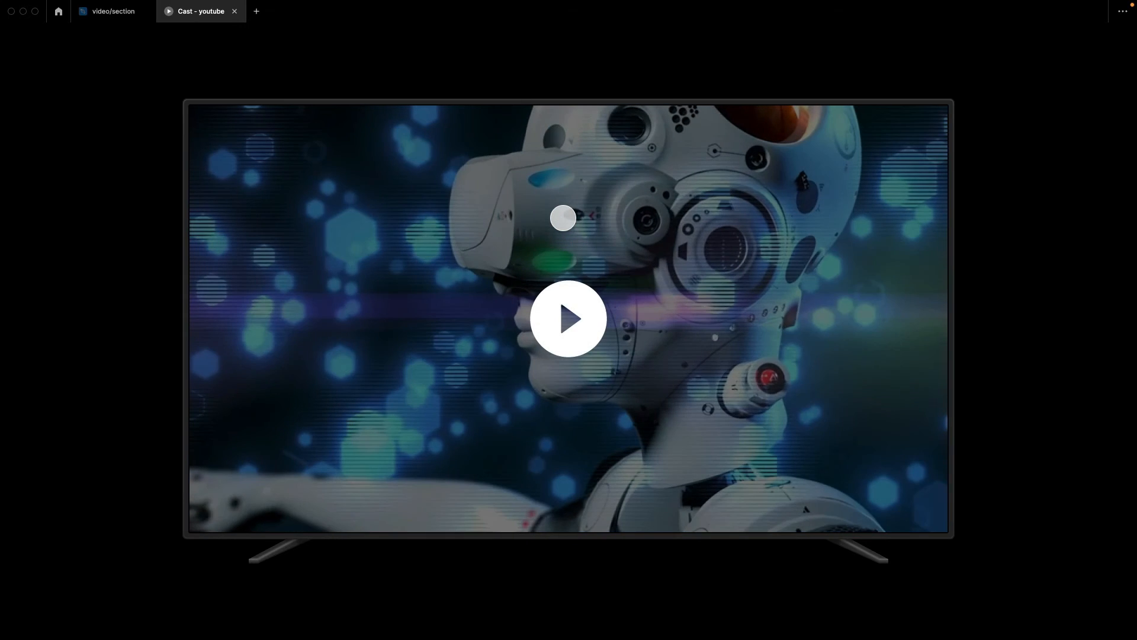
{"action": "left_click", "coordinate": [563, 218]}
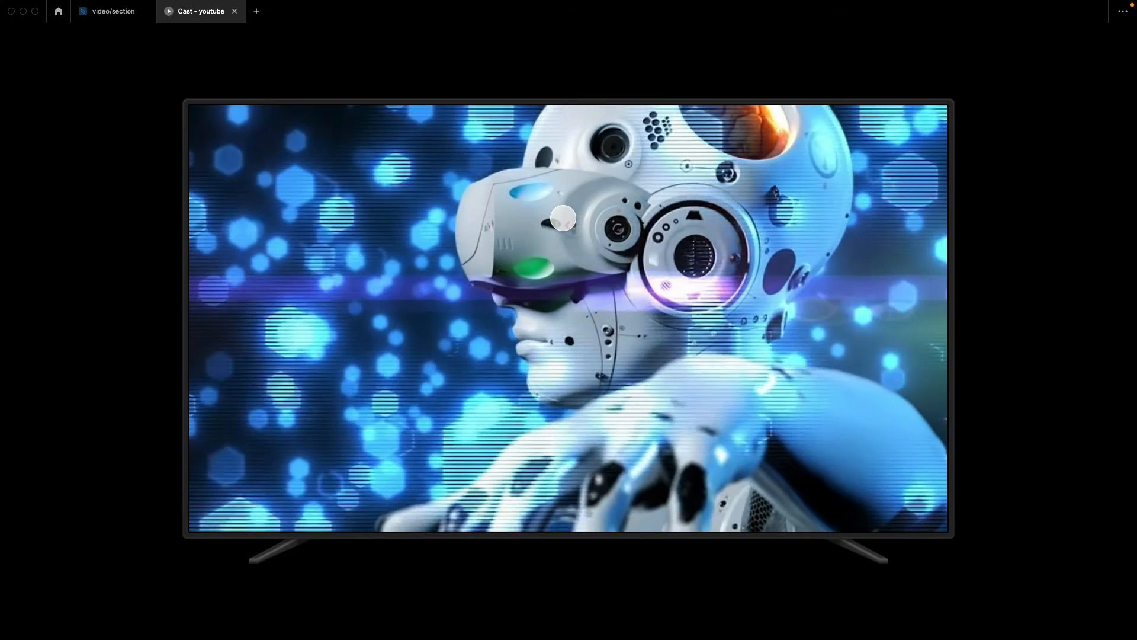
{"action": "left_click", "coordinate": [563, 218]}
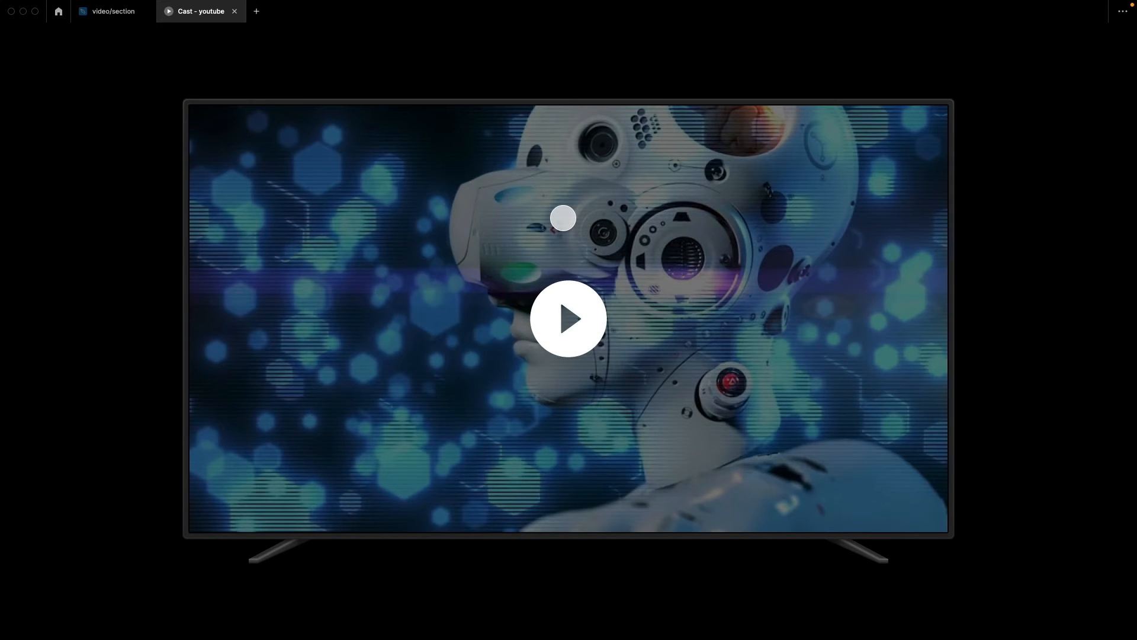
Return to the video/section file and combine the Play and Pause frames into a component set.
{"action": "left_click", "coordinate": [113, 17]}
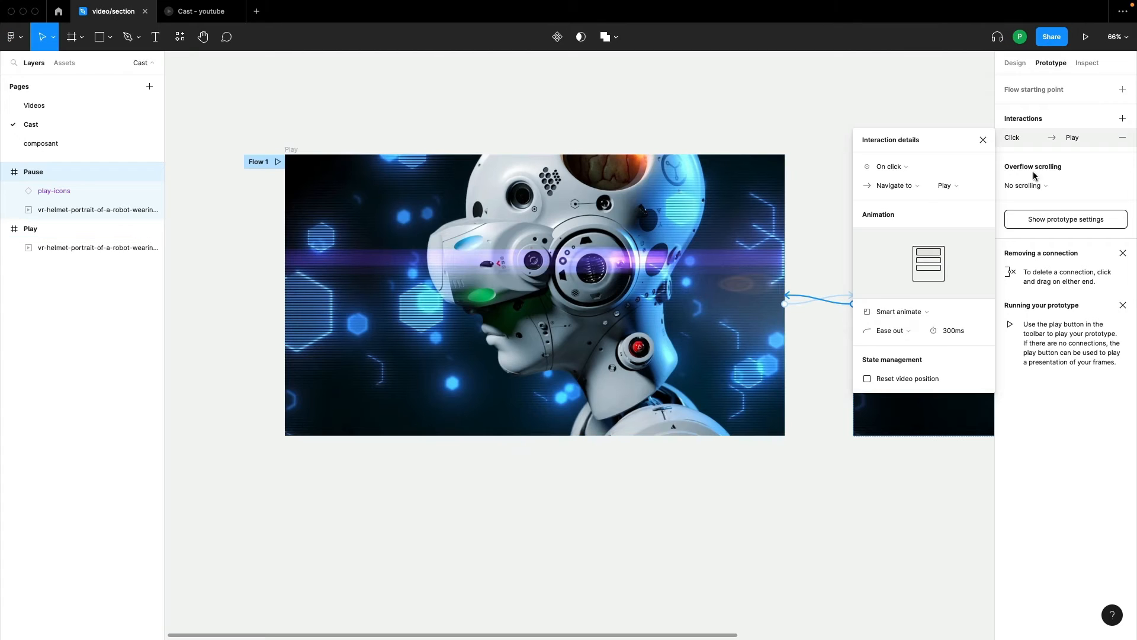
{"action": "left_click", "coordinate": [982, 141]}
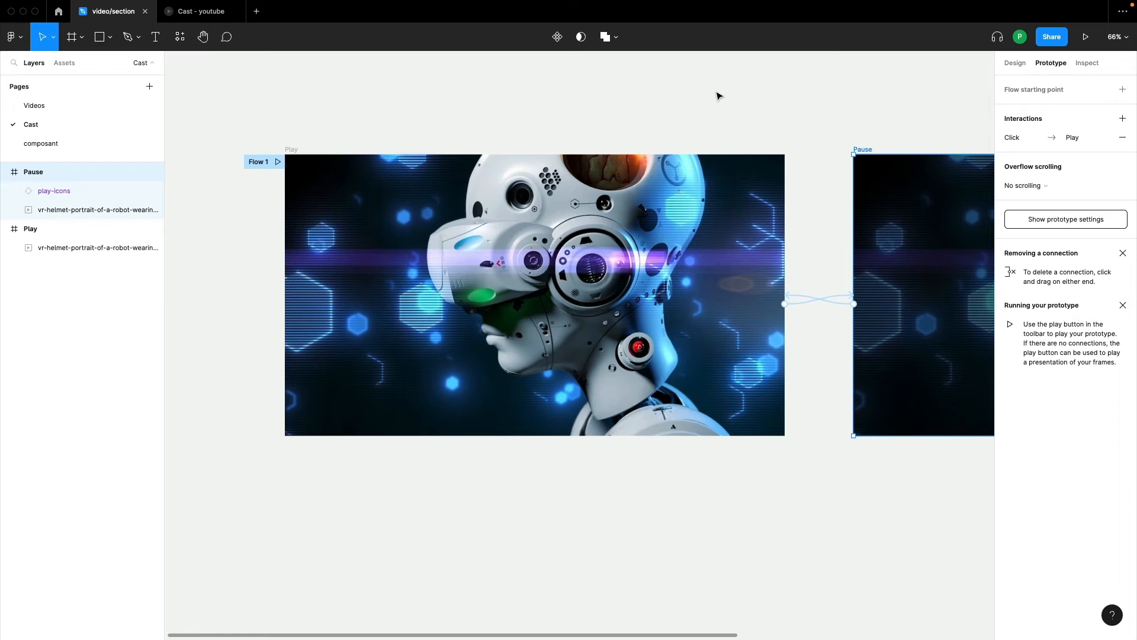
{"action": "key", "text": "shift+e"}
{"action": "scroll", "coordinate": [711, 94], "scroll_direction": "down", "scroll_amount": 2}
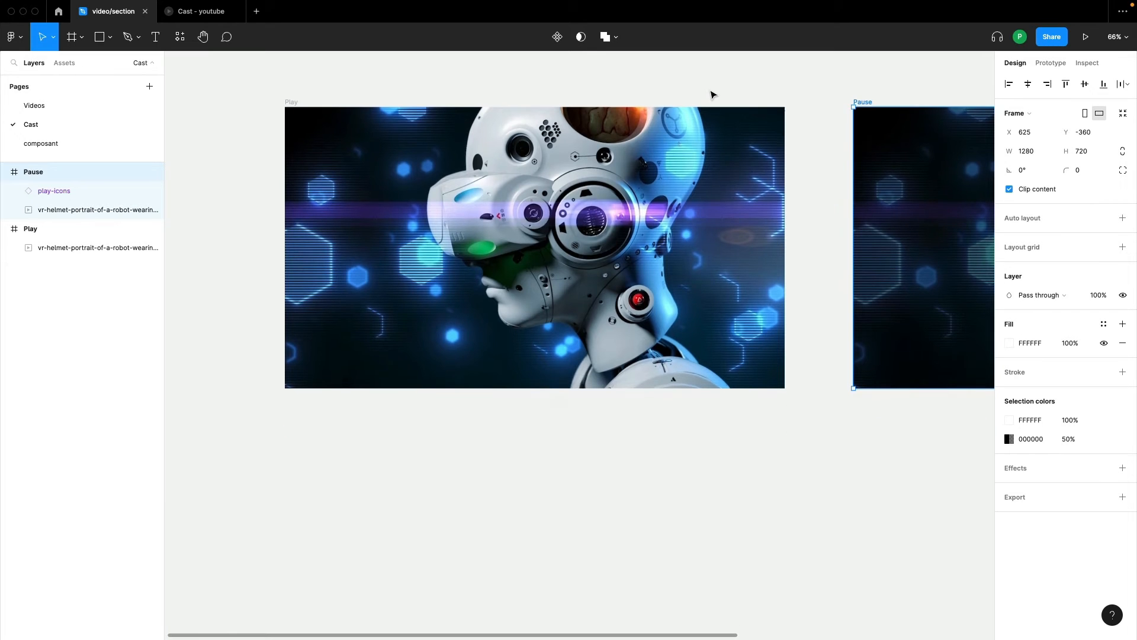
{"action": "scroll", "coordinate": [711, 95], "scroll_direction": "up", "scroll_amount": 2}
{"action": "scroll", "coordinate": [713, 94], "scroll_direction": "down", "scroll_amount": 5}
{"action": "scroll", "coordinate": [717, 101], "scroll_direction": "right", "scroll_amount": 3}
{"action": "scroll", "coordinate": [729, 117], "scroll_direction": "up", "scroll_amount": 2}
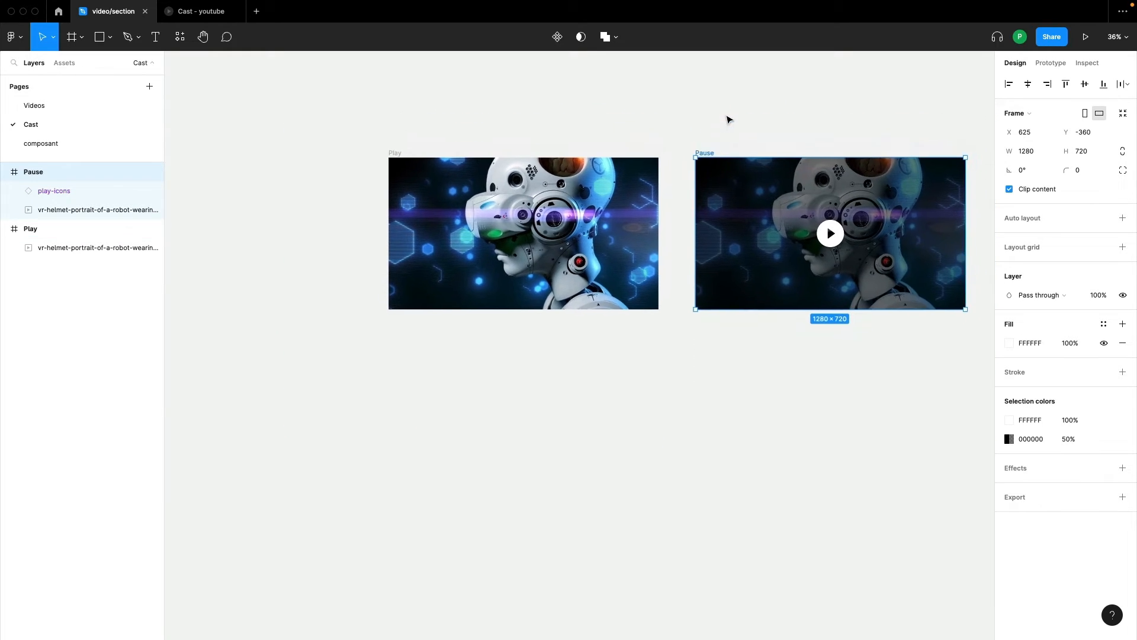
{"action": "left_click_drag", "start_coordinate": [333, 111], "coordinate": [982, 373]}
{"action": "scroll", "coordinate": [669, 234], "scroll_direction": "right", "scroll_amount": 3}
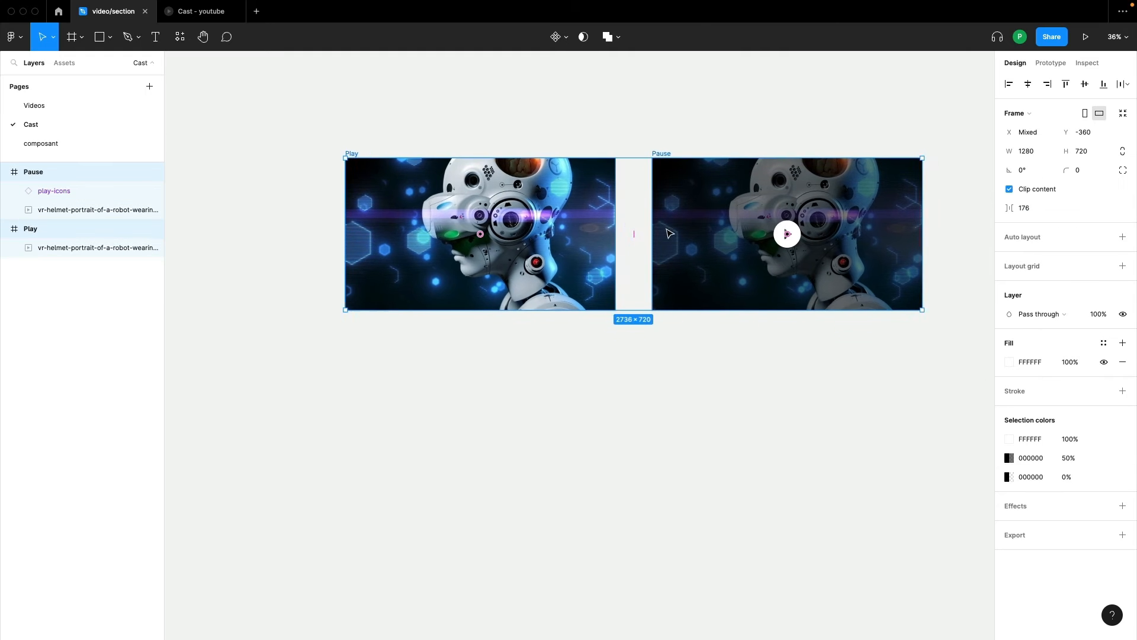
{"action": "left_click", "coordinate": [559, 37]}
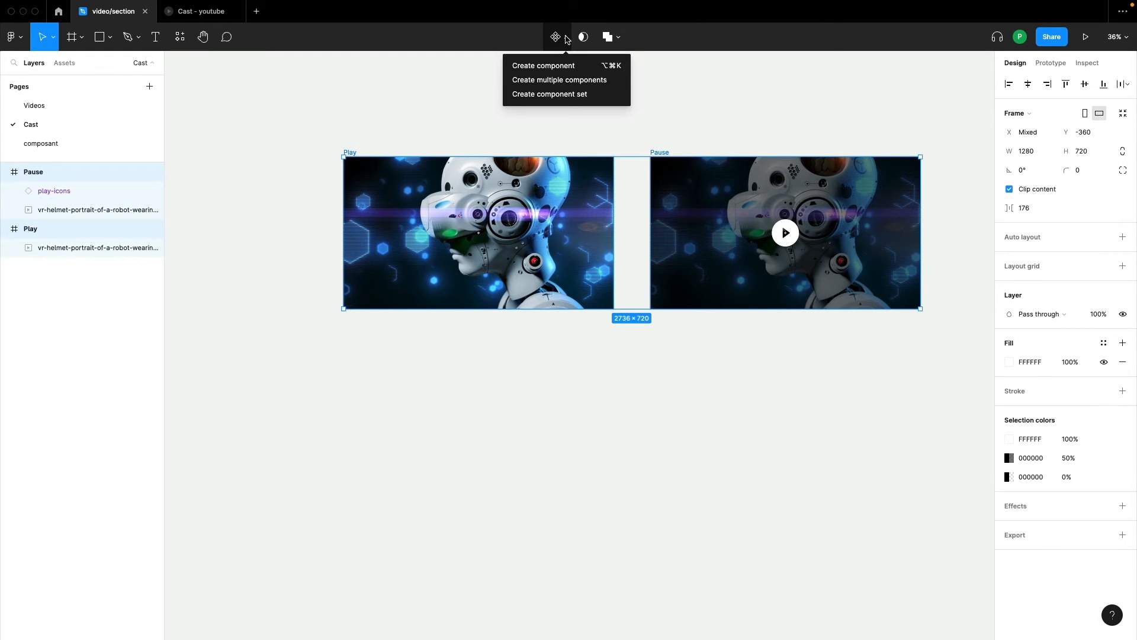
{"action": "left_click", "coordinate": [531, 99]}
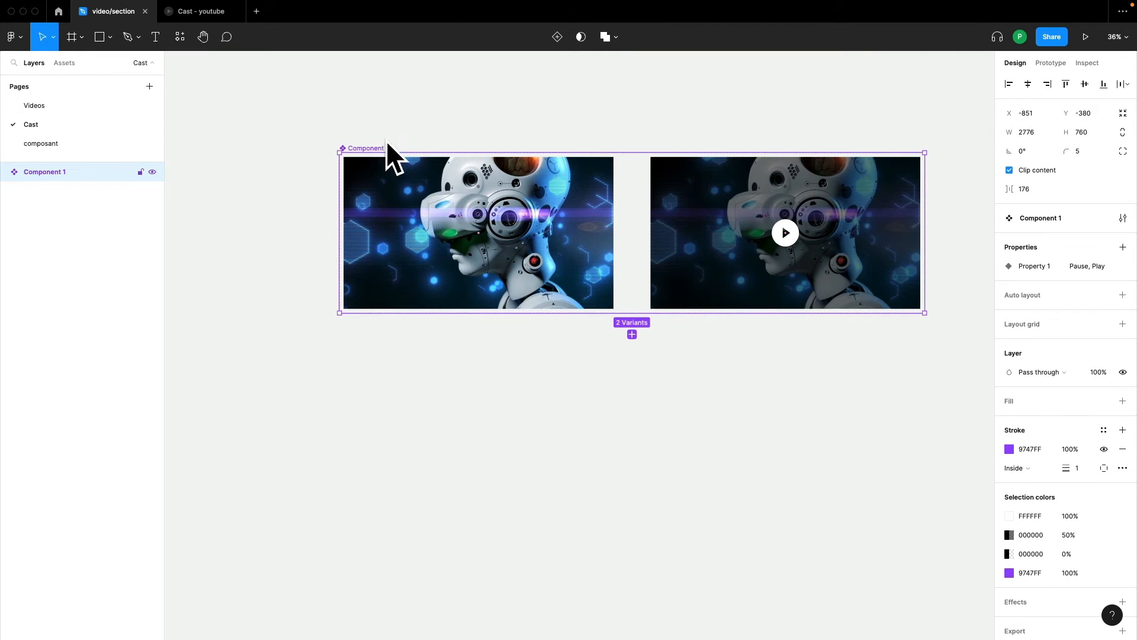
Check the Play and Pause variants and place an instance of the Cast page's video component below the component set.
{"action": "left_click", "coordinate": [499, 289]}
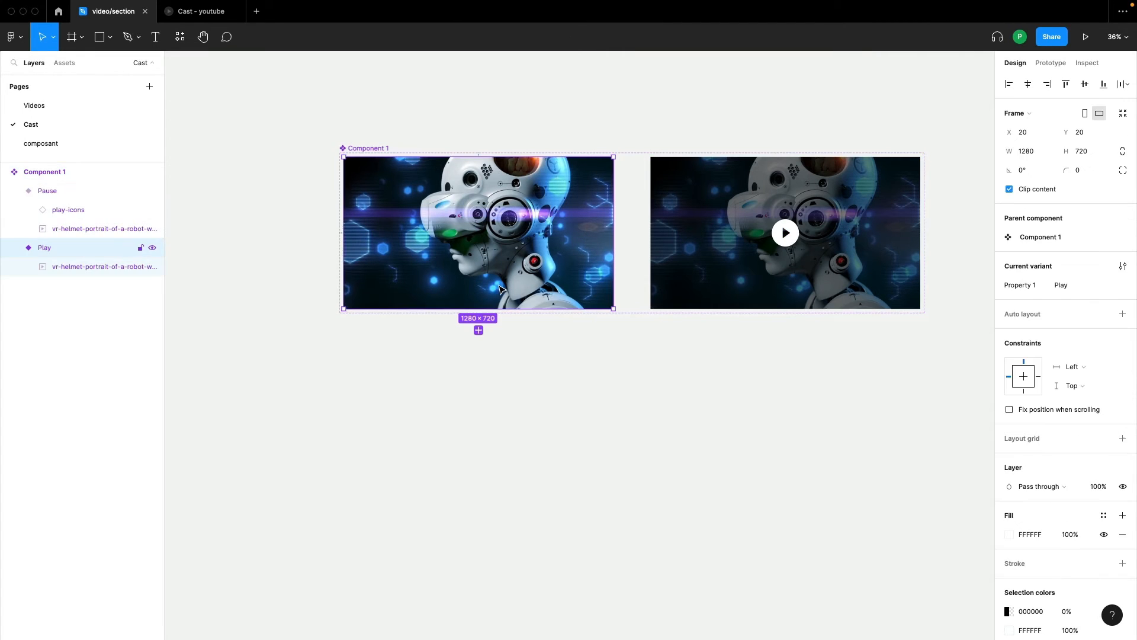
{"action": "left_click", "coordinate": [713, 256]}
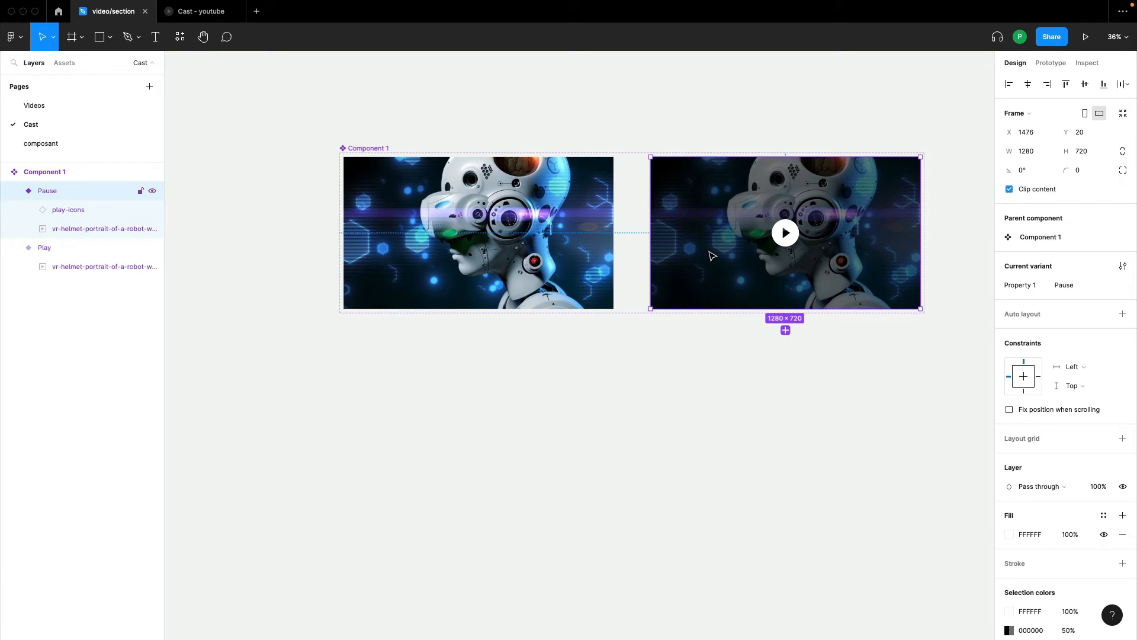
{"action": "left_click", "coordinate": [64, 63]}
{"action": "left_click", "coordinate": [11, 129]}
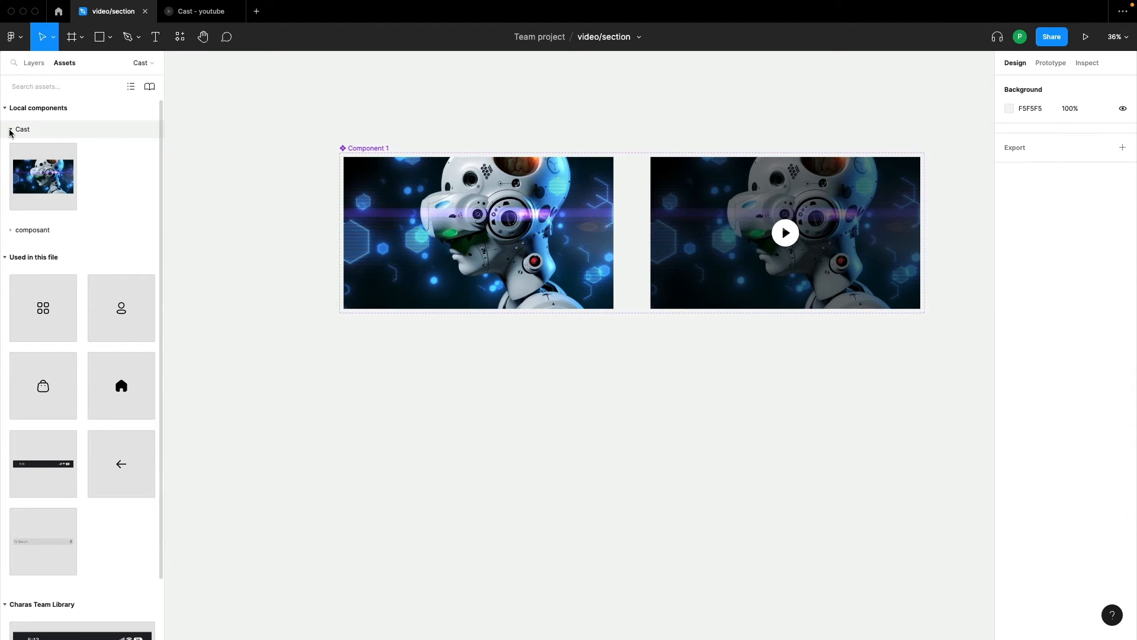
{"action": "left_click_drag", "start_coordinate": [36, 173], "coordinate": [384, 403]}
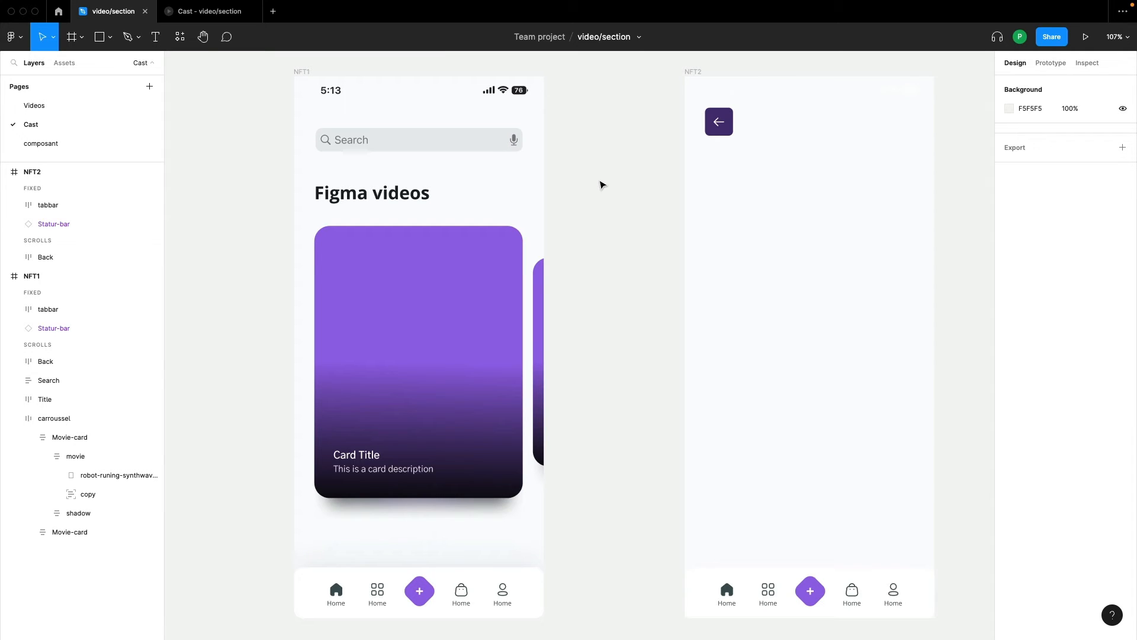
Change the solid 9665E6 fill of the large card in NFT1 to a video fill using cyberpunk-vid3.mp4.
{"action": "left_click", "coordinate": [406, 300]}
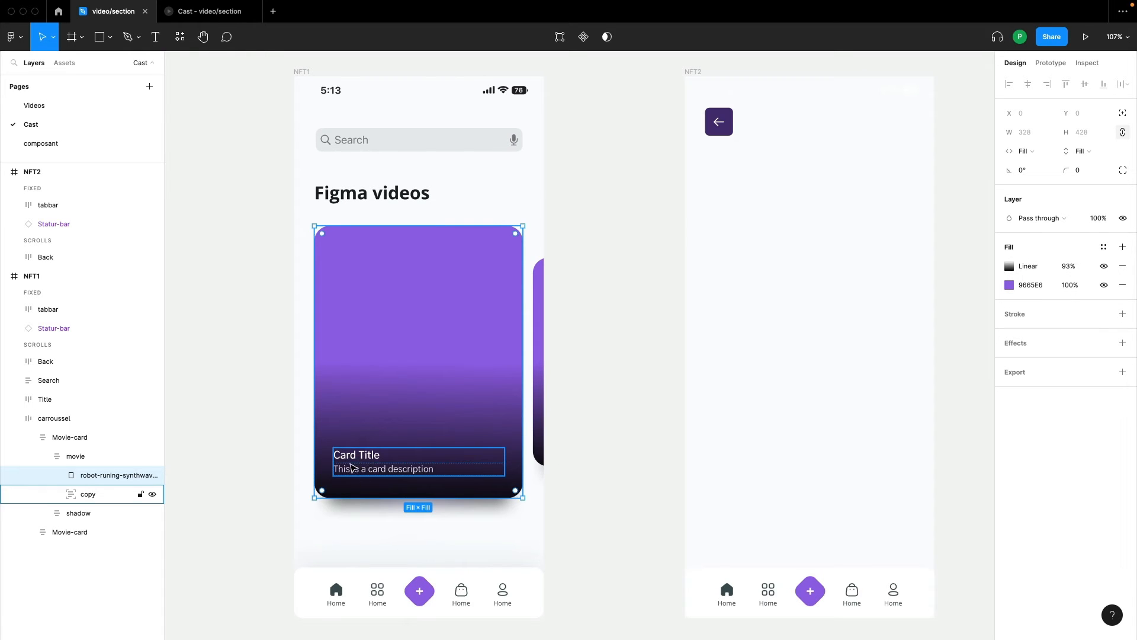
{"action": "left_click", "coordinate": [1030, 285]}
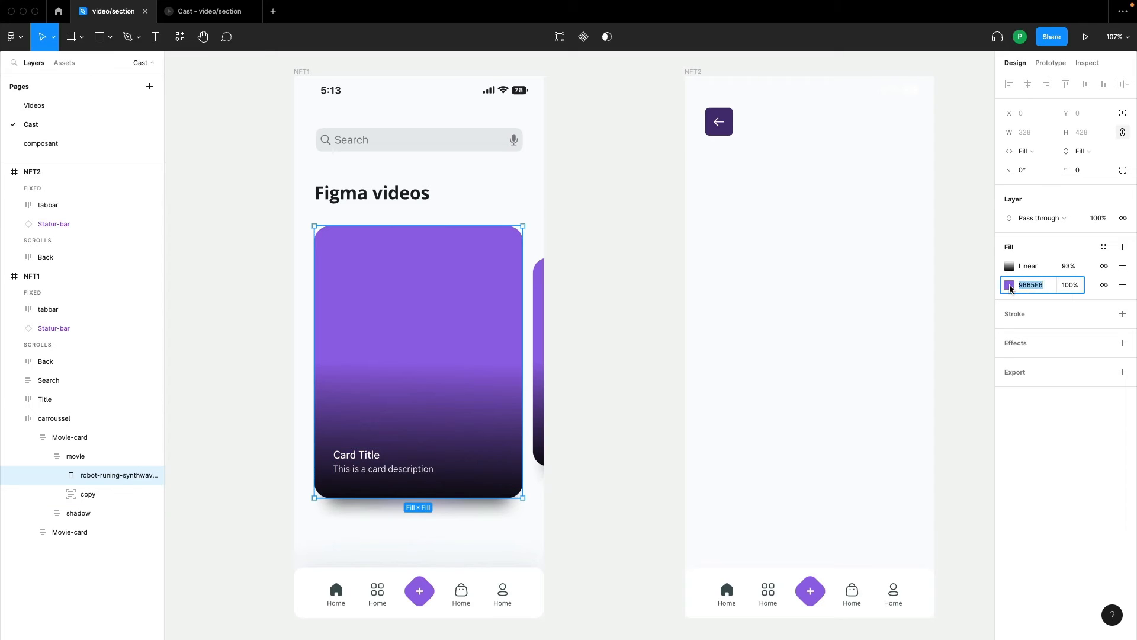
{"action": "left_click", "coordinate": [1009, 285]}
{"action": "left_click", "coordinate": [872, 288]}
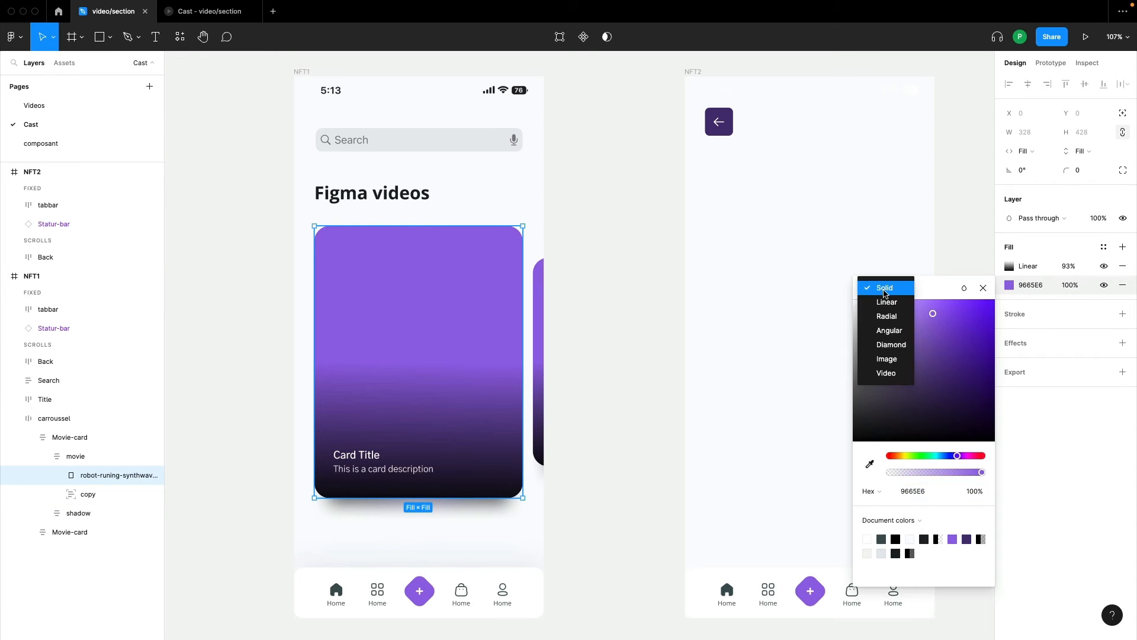
{"action": "left_click", "coordinate": [891, 373]}
{"action": "left_click", "coordinate": [912, 372]}
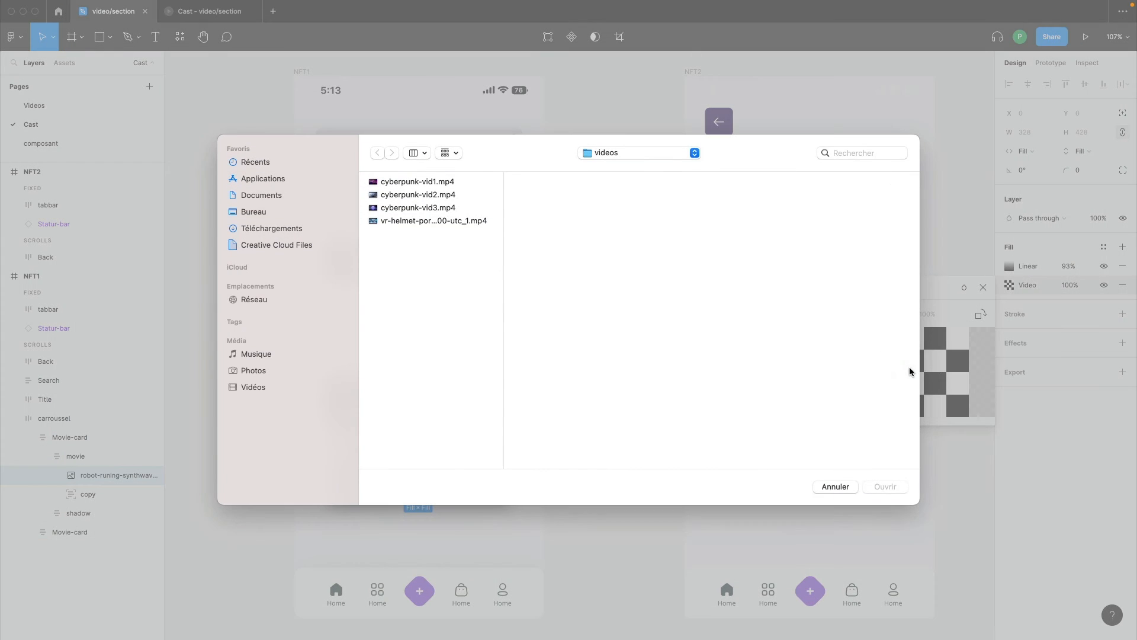
{"action": "left_click", "coordinate": [415, 208]}
{"action": "left_click", "coordinate": [891, 487]}
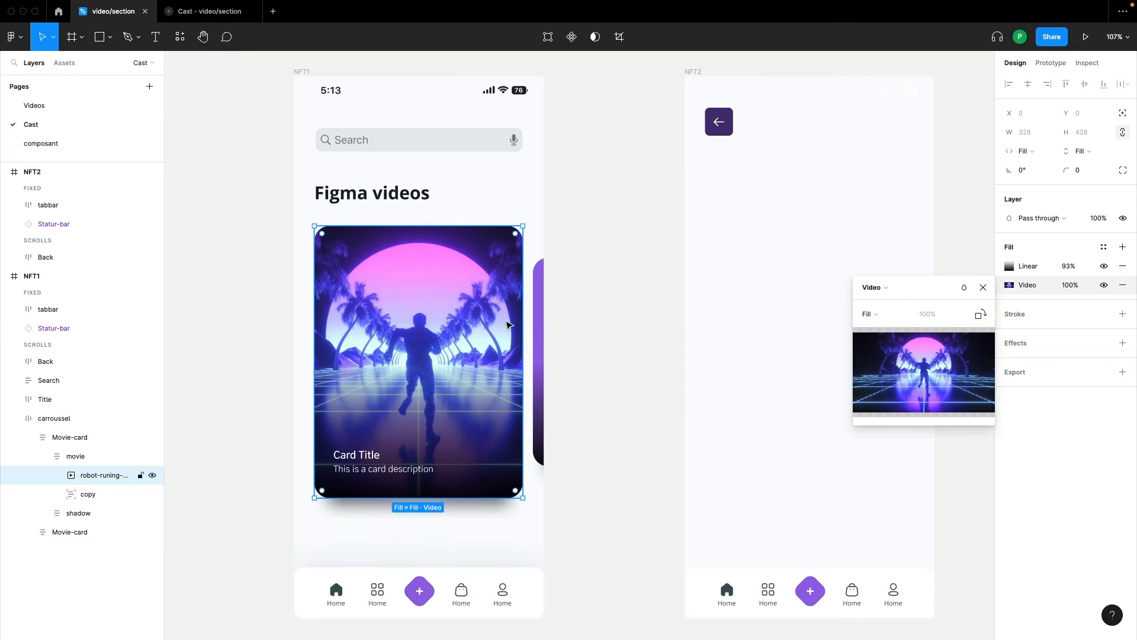
{"action": "left_click", "coordinate": [591, 256]}
Duplicate the carroussel from NFT1 into the NFT2 frame at X -3, Y 0 and move its layer beneath Back.
{"action": "left_click", "coordinate": [442, 335]}
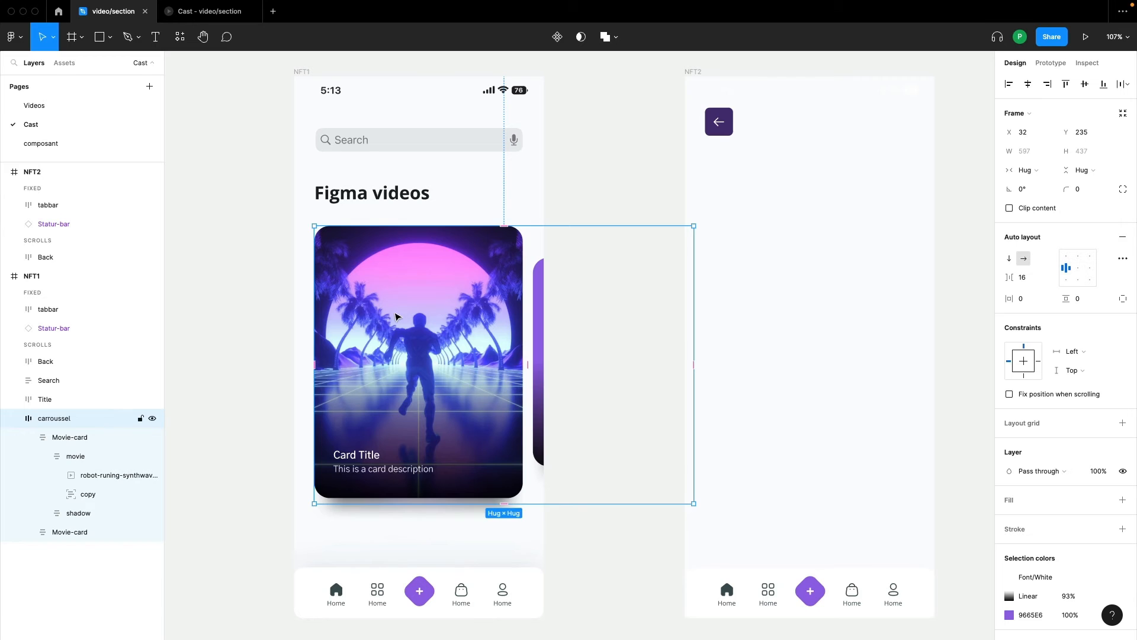
{"action": "left_click_drag", "start_coordinate": [396, 317], "coordinate": [746, 181]}
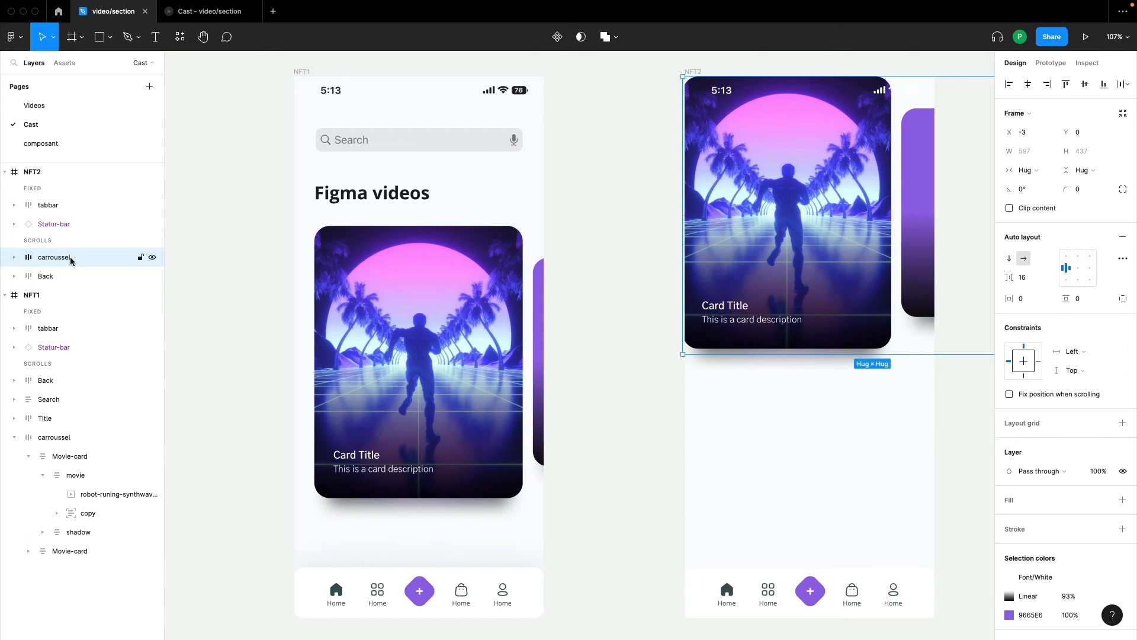
{"action": "left_click_drag", "start_coordinate": [71, 259], "coordinate": [70, 289]}
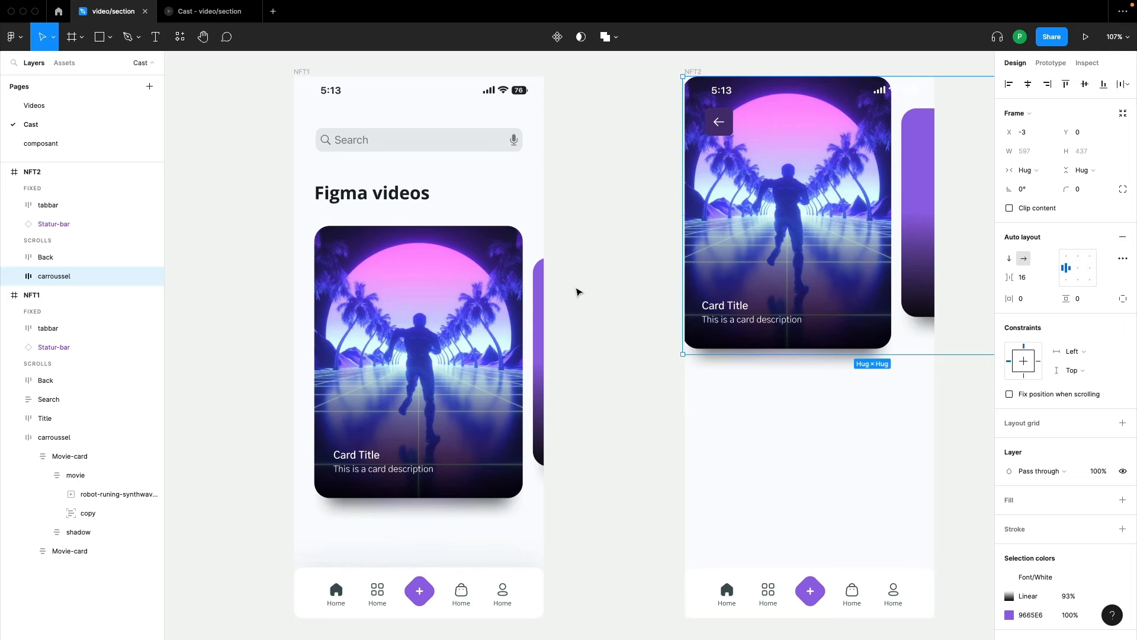
Move the NFT2 carroussel to X 0 and enlarge its video Movie-card to 393 × 847 so it covers the screen.
{"action": "key", "text": "Right"}
{"action": "key", "text": "Right"}
{"action": "key", "text": "Right"}
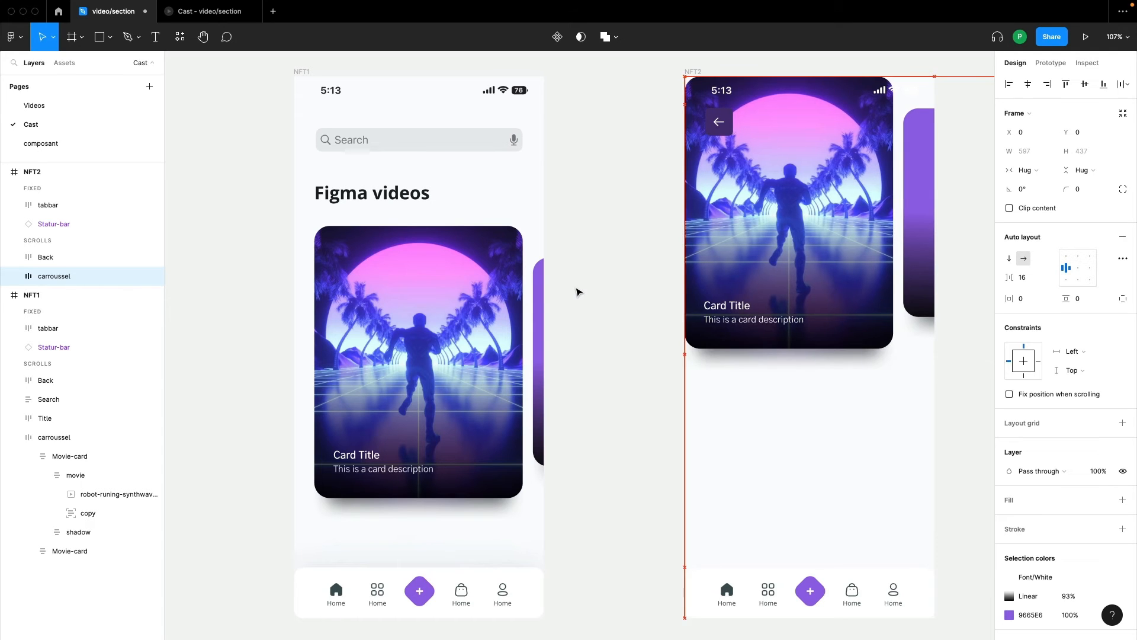
{"action": "double_click", "coordinate": [810, 269]}
{"action": "scroll", "coordinate": [791, 293], "scroll_direction": "right", "scroll_amount": 3}
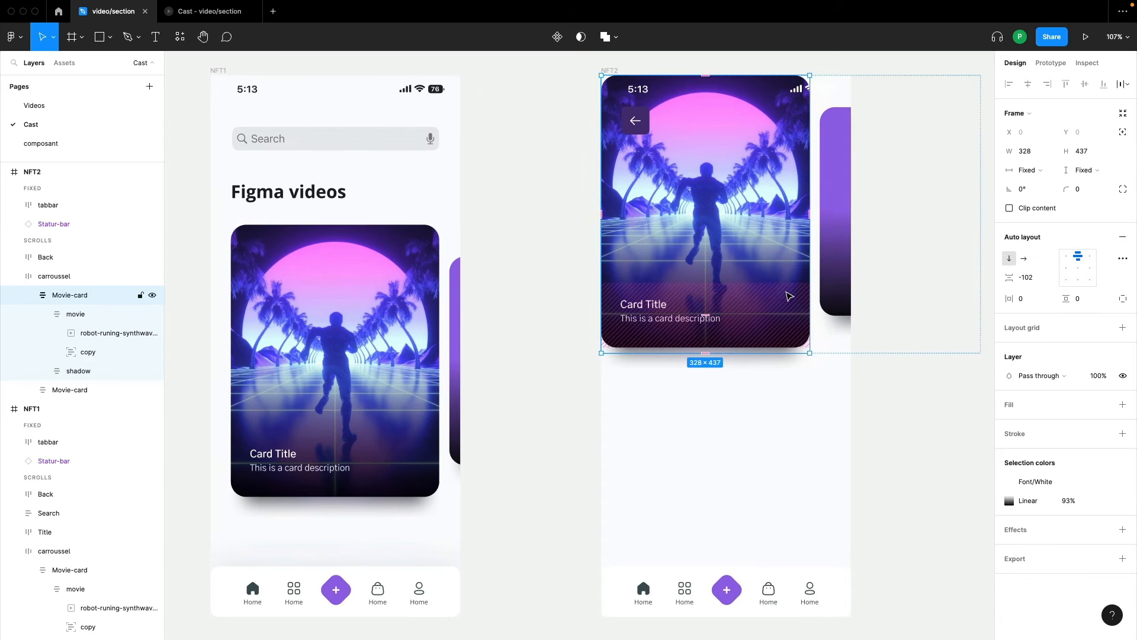
{"action": "left_click_drag", "start_coordinate": [811, 354], "coordinate": [851, 614]}
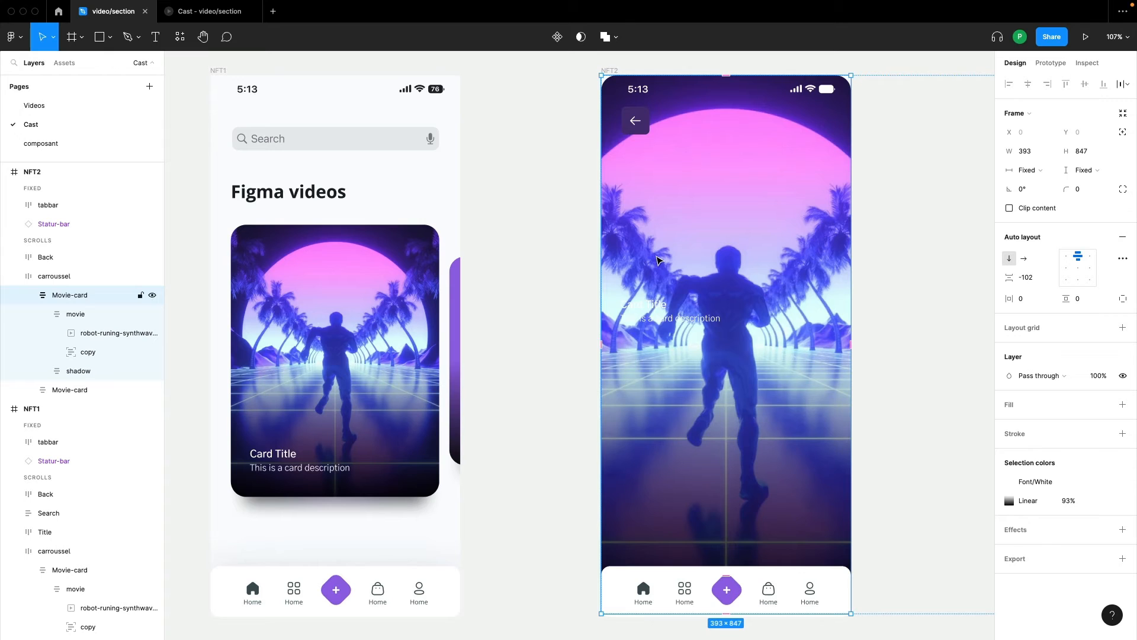
{"action": "left_click", "coordinate": [531, 288]}
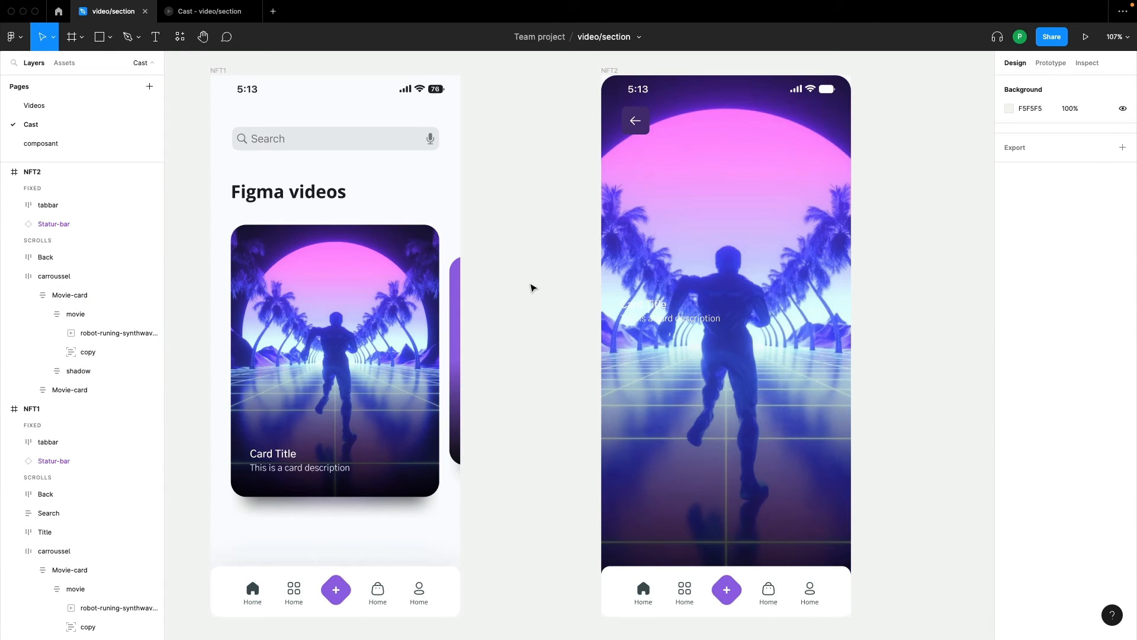
Review the prototype interactions of the NFT1 Movie-card and of the back arrow in NFT2.
{"action": "key", "text": "shift+e"}
{"action": "left_click", "coordinate": [388, 260]}
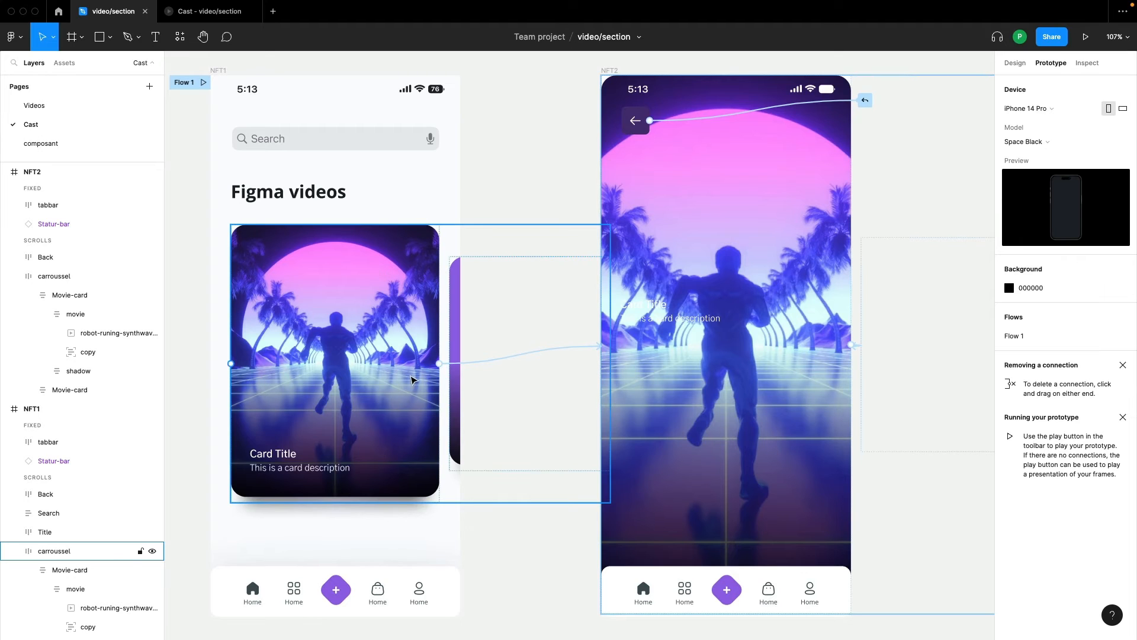
{"action": "left_click", "coordinate": [473, 362]}
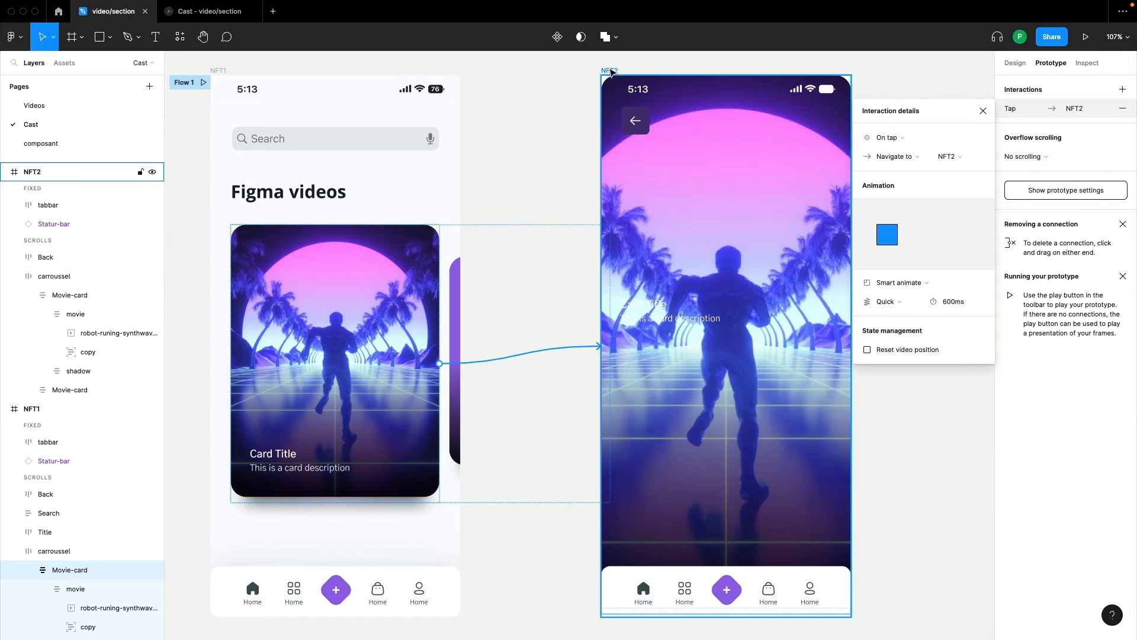
{"action": "left_click", "coordinate": [642, 119]}
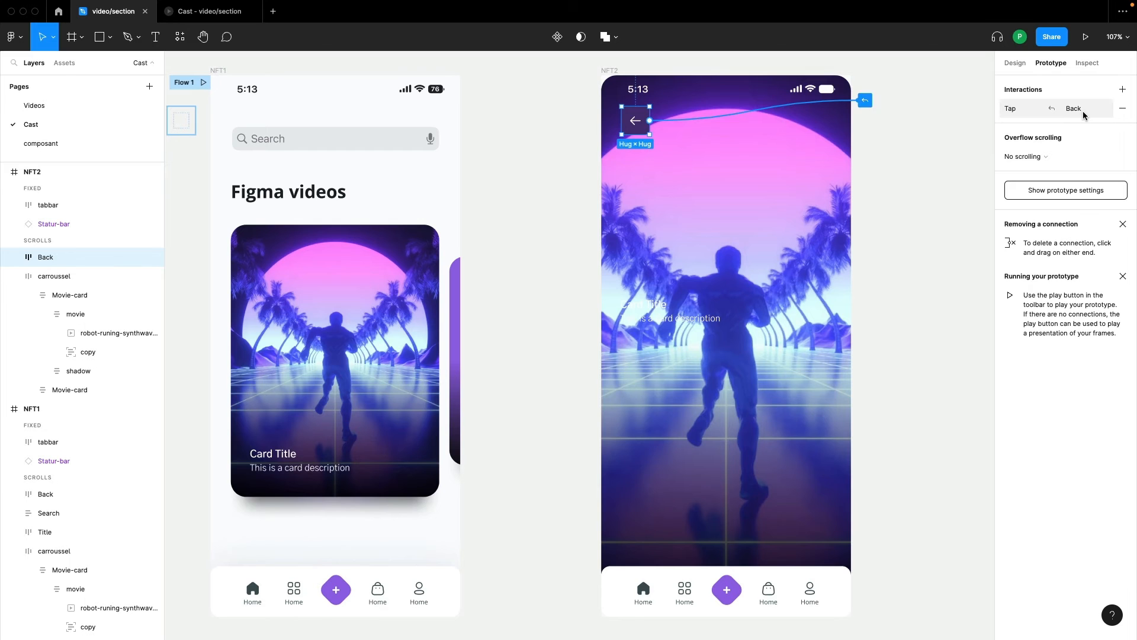
{"action": "left_click", "coordinate": [223, 70]}
Test the prototype preview by repeatedly opening the NFT1 video card full screen and returning with the back arrow.
{"action": "left_click", "coordinate": [209, 12]}
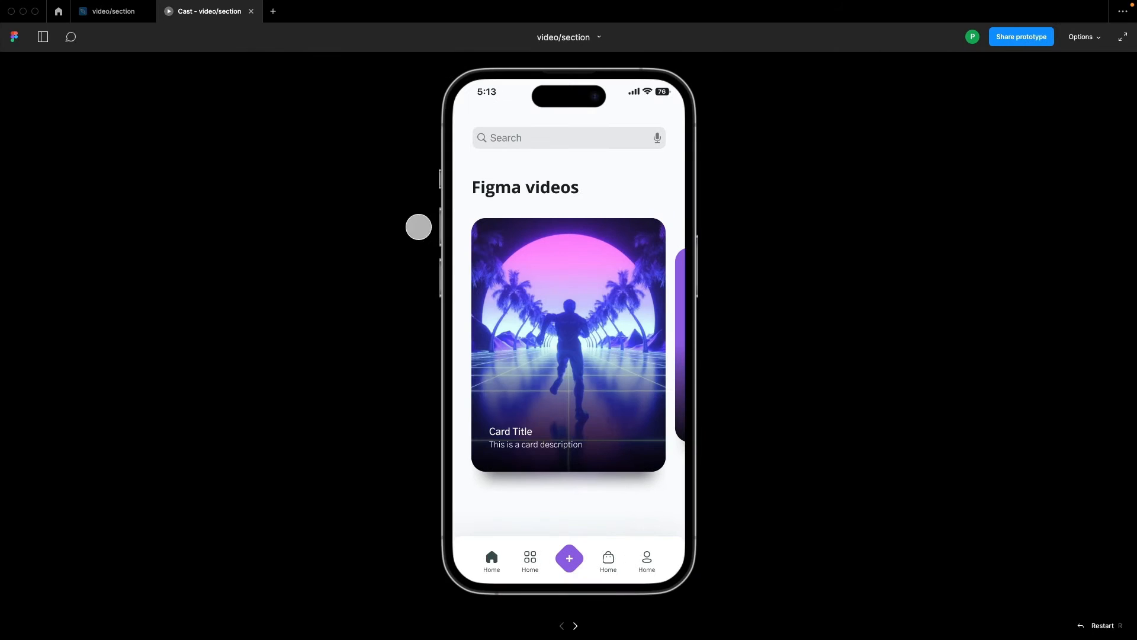
{"action": "left_click", "coordinate": [567, 358]}
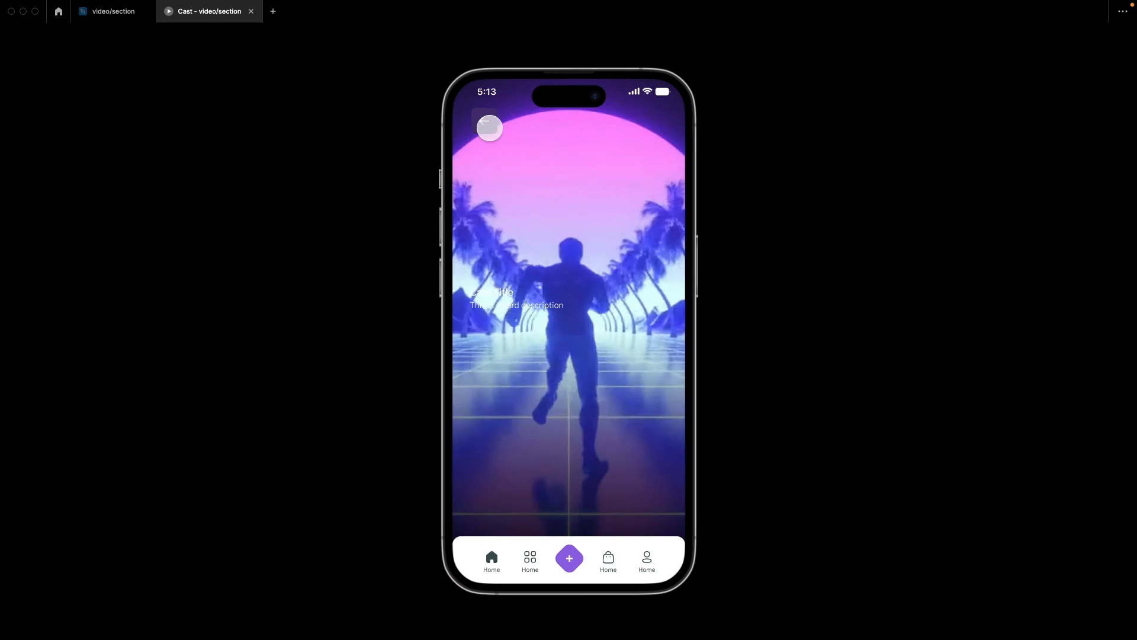
{"action": "left_click", "coordinate": [485, 122]}
{"action": "left_click", "coordinate": [563, 351]}
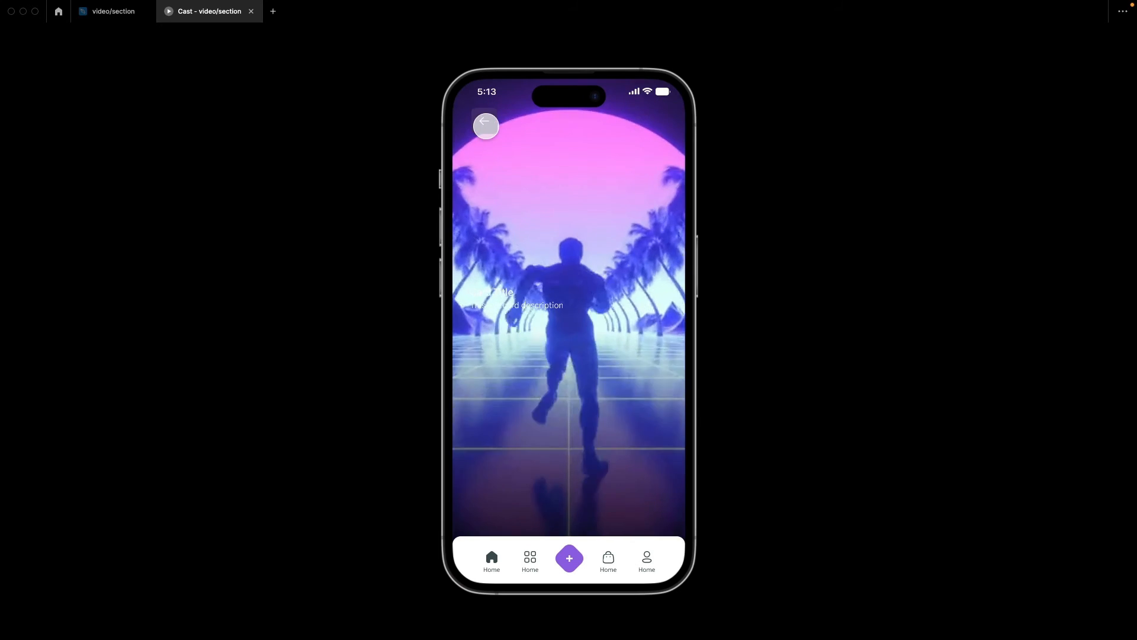
{"action": "left_click", "coordinate": [486, 122]}
{"action": "left_click", "coordinate": [551, 327]}
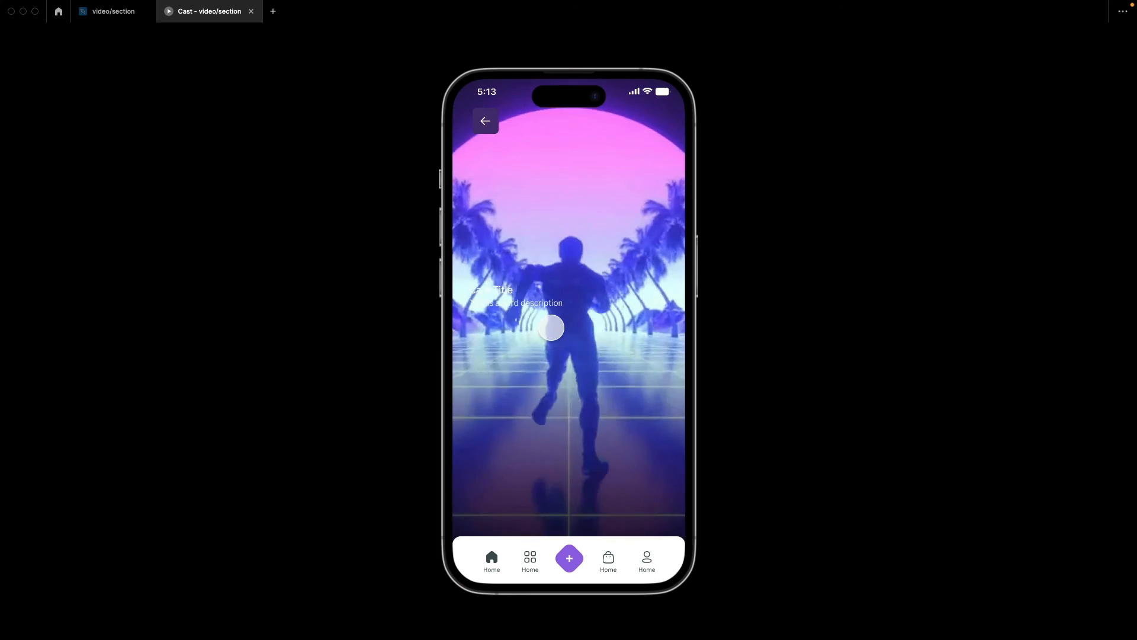
{"action": "left_click", "coordinate": [486, 126]}
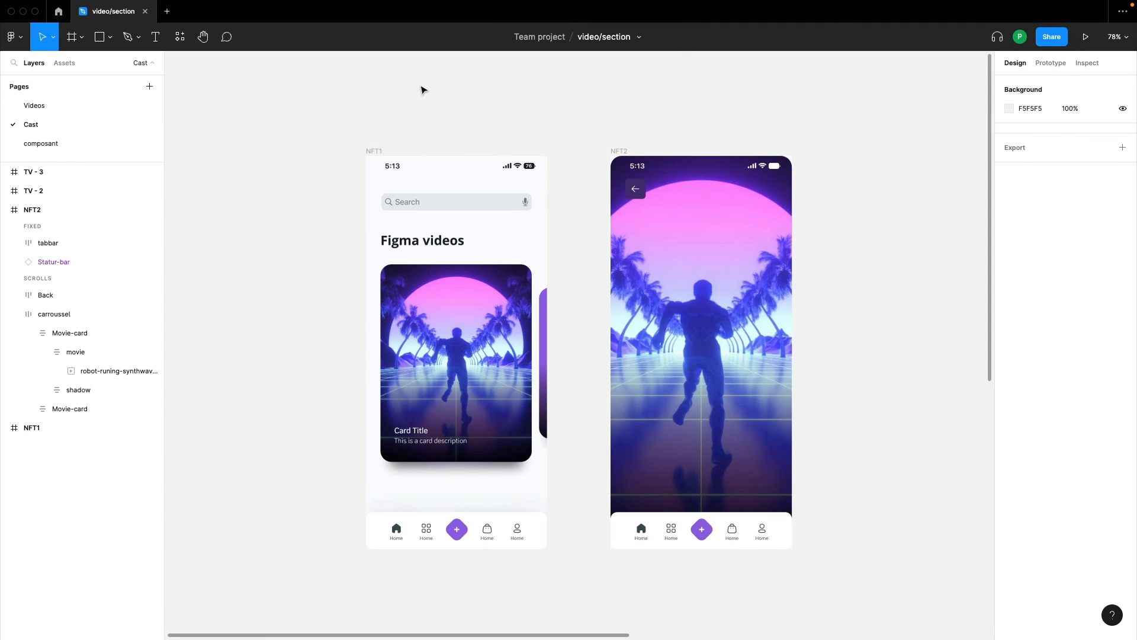
Draw a section about 1404 × 1143 around the NFT1 and NFT2 frames and collapse its layer.
{"action": "left_click", "coordinate": [81, 37]}
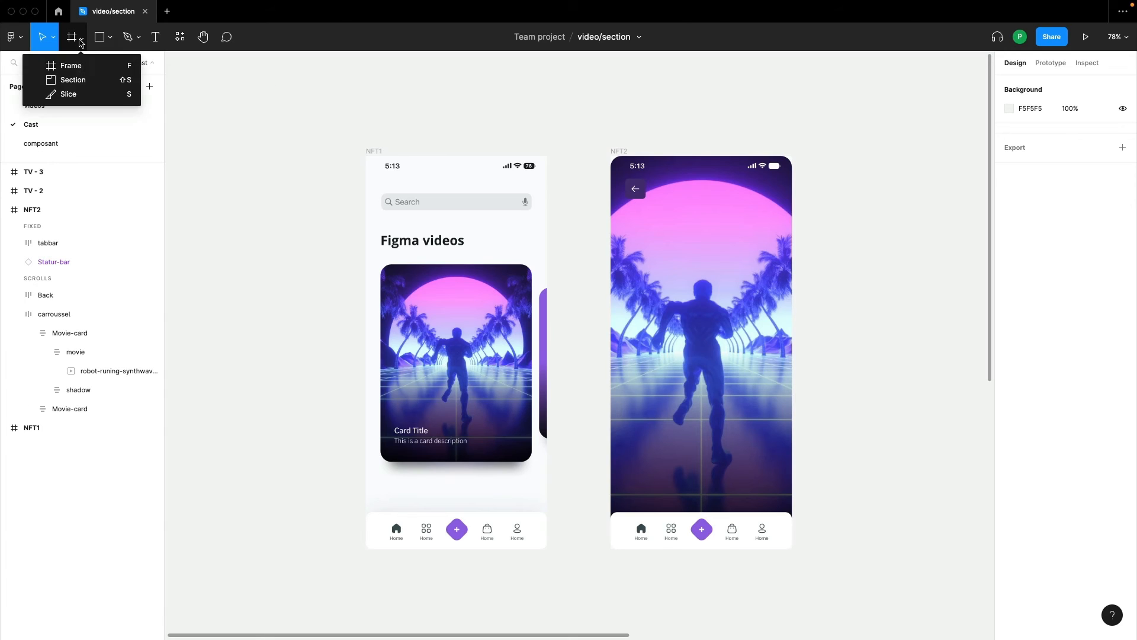
{"action": "left_click", "coordinate": [77, 82]}
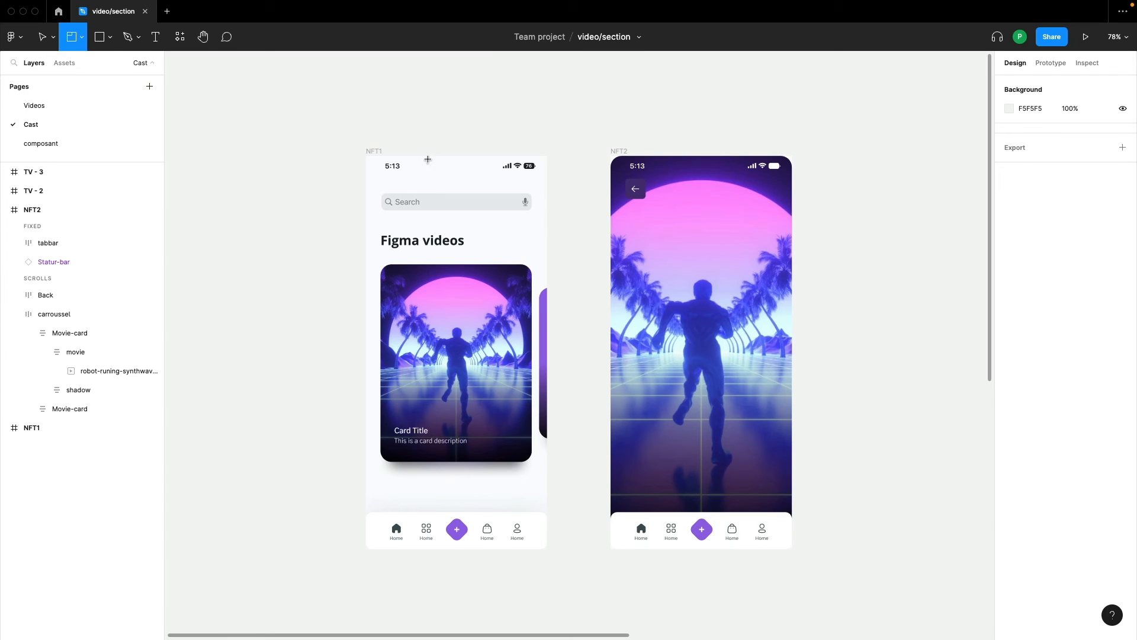
{"action": "left_click_drag", "start_coordinate": [257, 88], "coordinate": [905, 616]}
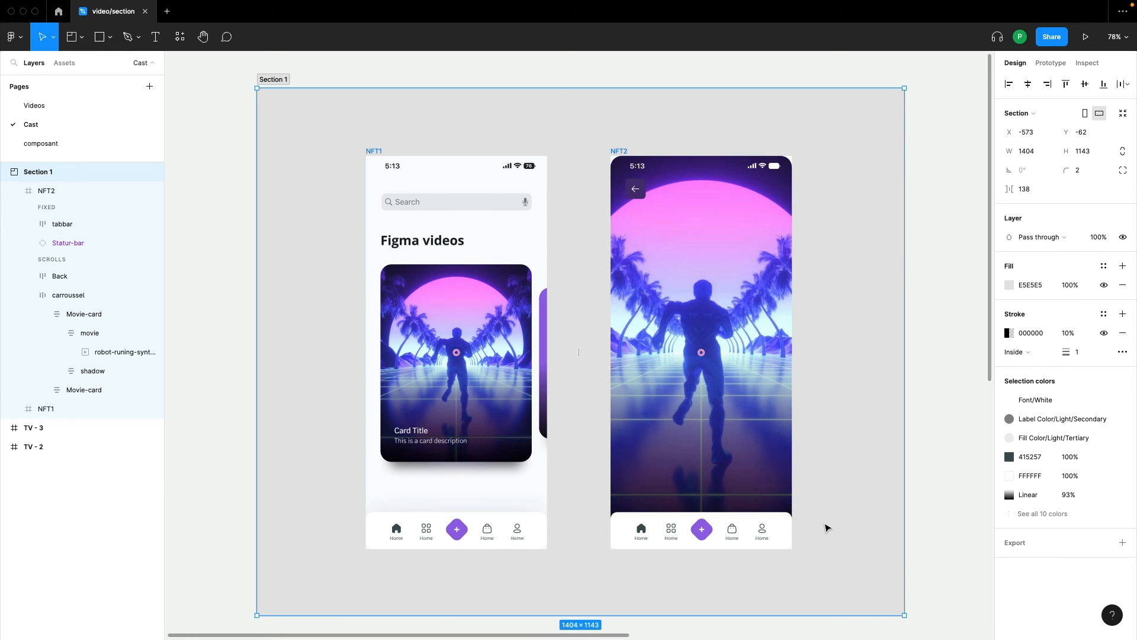
{"action": "left_click", "coordinate": [6, 172]}
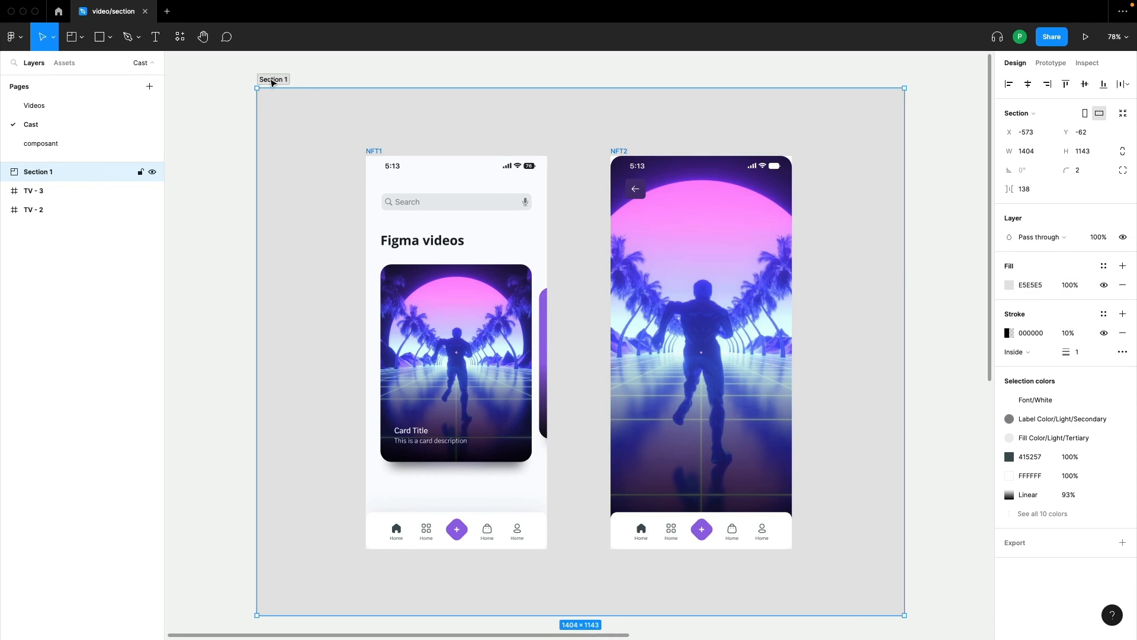
Change the fill colour of the section around NFT1 and NFT2 to grey B7B7B7.
{"action": "left_click", "coordinate": [1009, 285]}
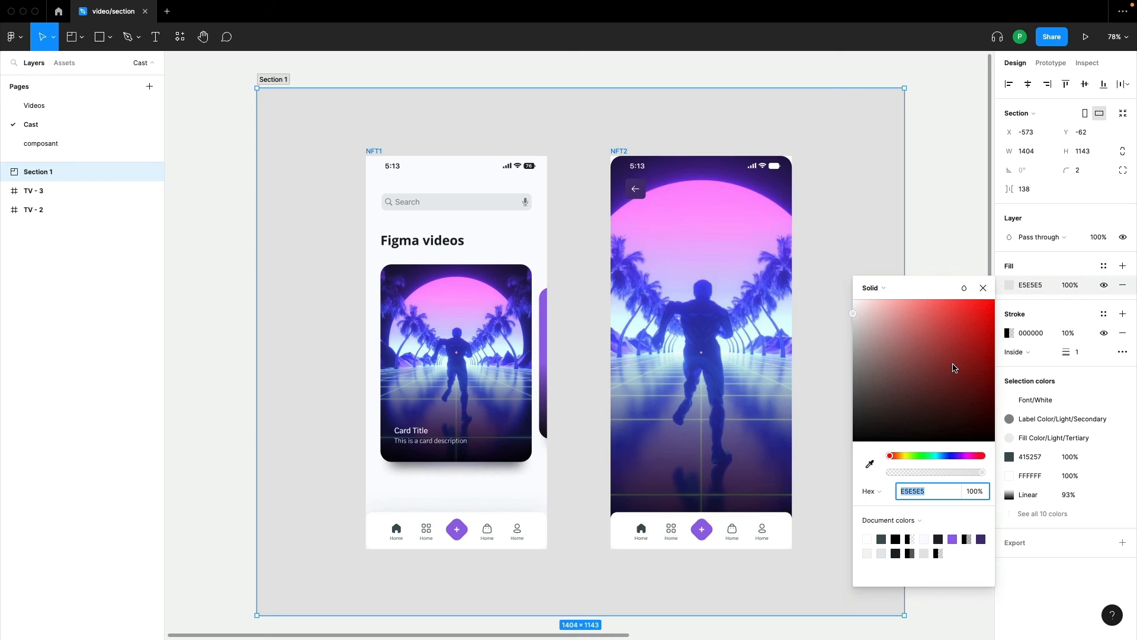
{"action": "left_click", "coordinate": [981, 411]}
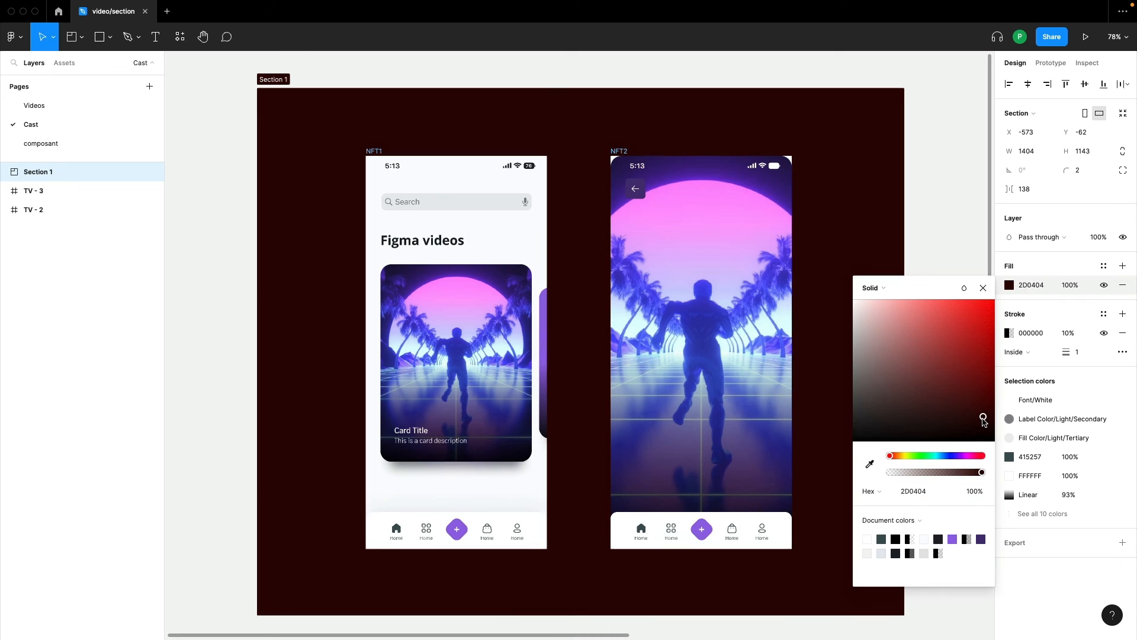
{"action": "left_click_drag", "start_coordinate": [983, 421], "coordinate": [845, 348]}
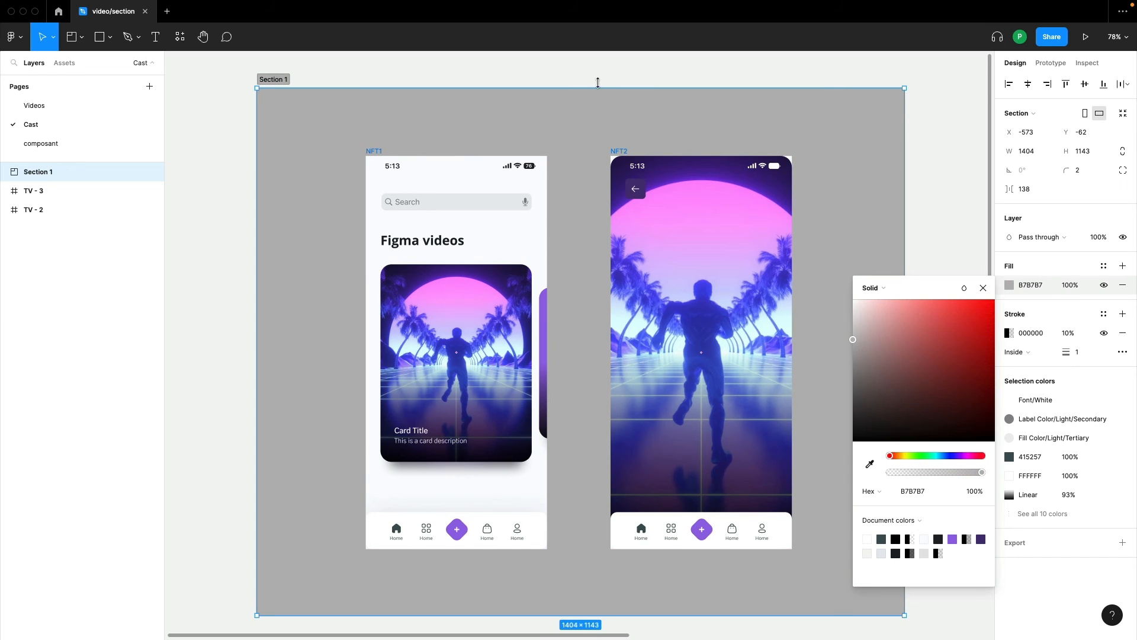
{"action": "left_click", "coordinate": [581, 71]}
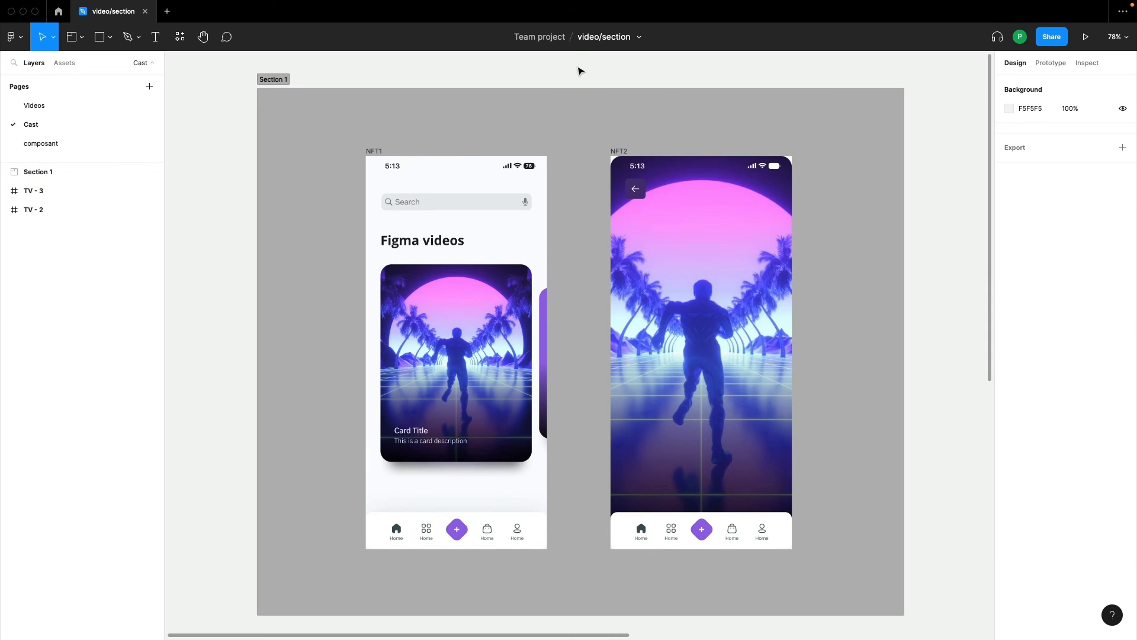
Shrink the grey section to fit its two frames at 1124 × 1052 and move it to about X -490, Y -37.
{"action": "scroll", "coordinate": [586, 203], "scroll_direction": "down", "scroll_amount": 3}
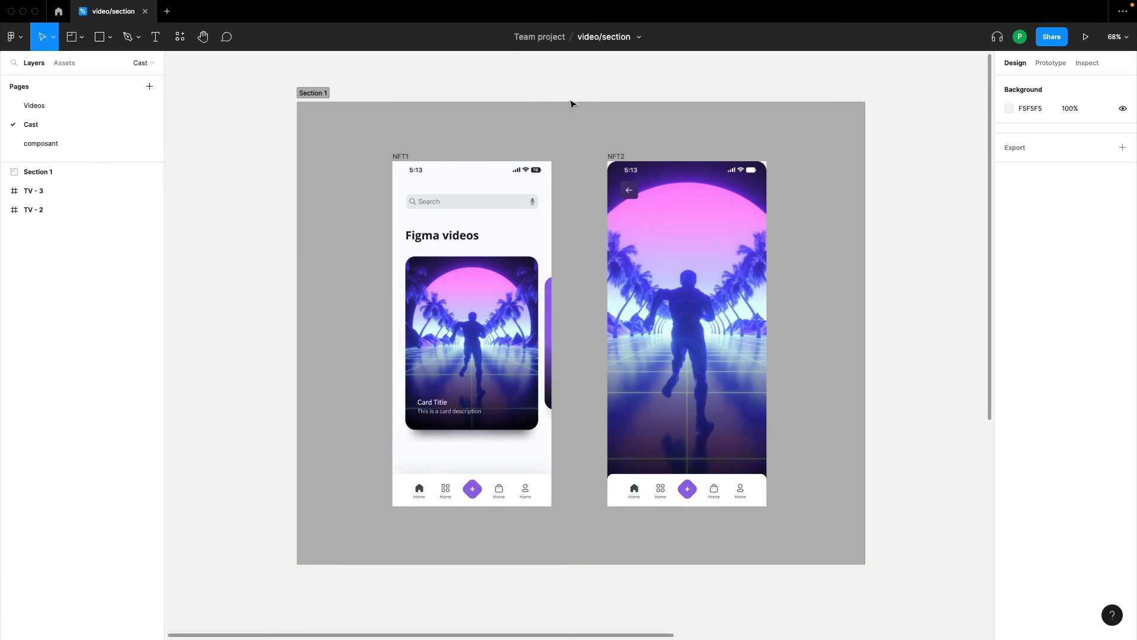
{"action": "left_click", "coordinate": [325, 95]}
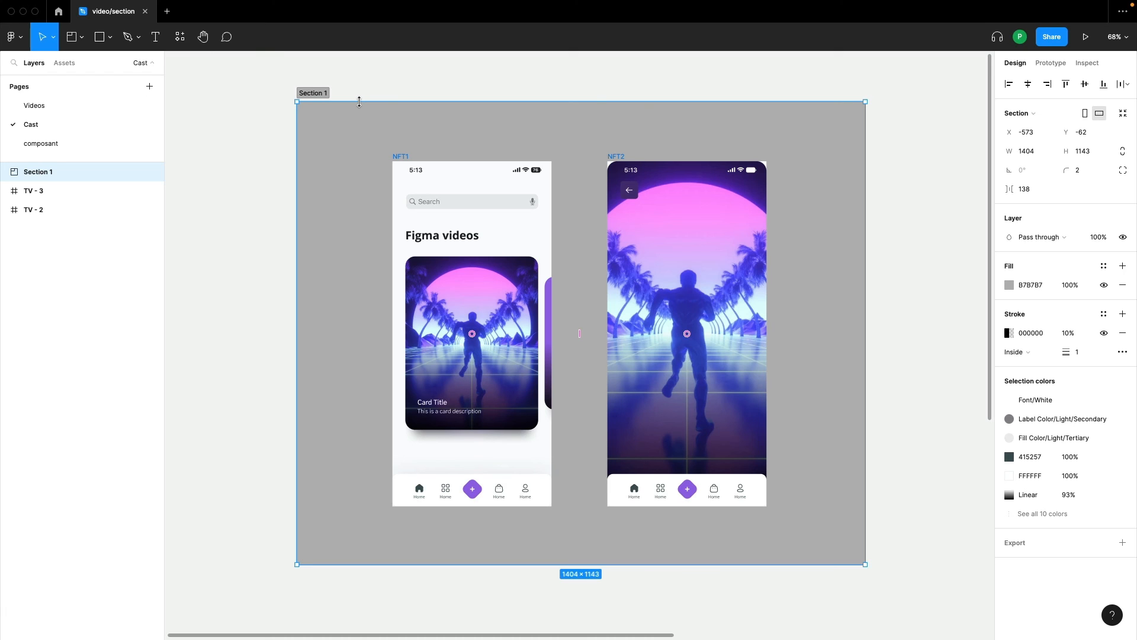
{"action": "double_click", "coordinate": [386, 101]}
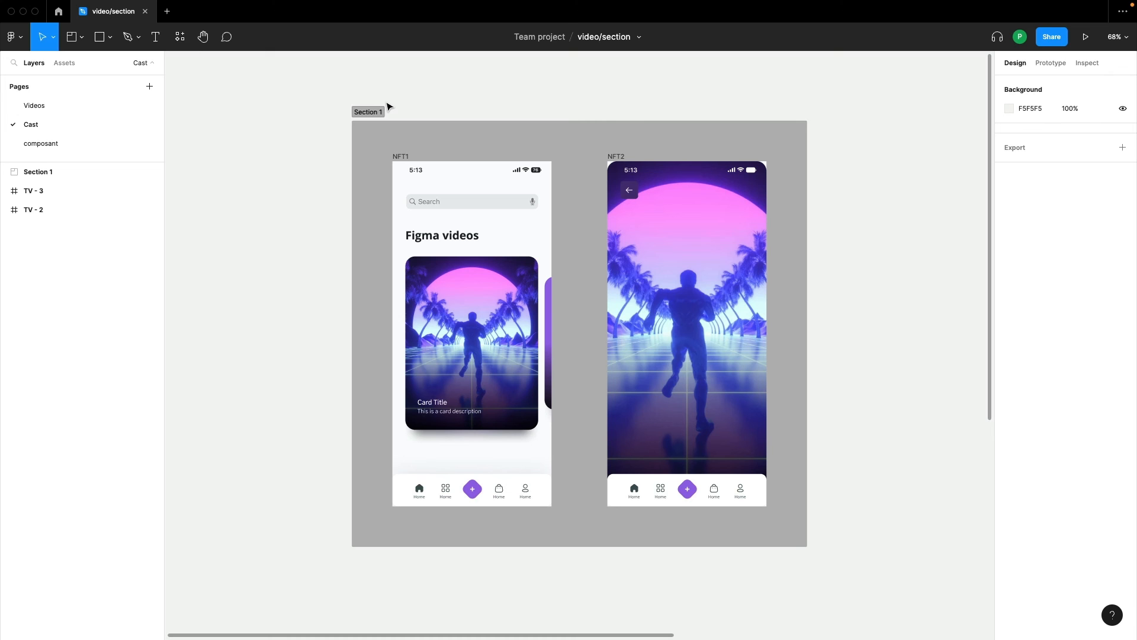
{"action": "left_click_drag", "start_coordinate": [370, 112], "coordinate": [349, 104]}
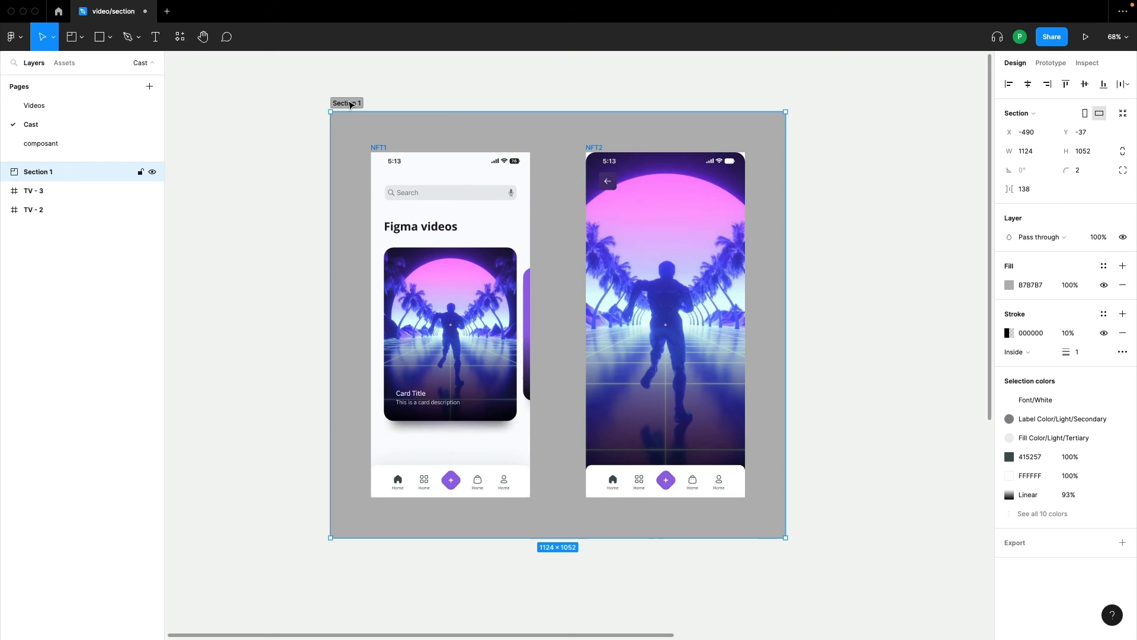
Draw a 1480 × 920 section around the TV - 2 frame only.
{"action": "scroll", "coordinate": [594, 520], "scroll_direction": "down", "scroll_amount": 3}
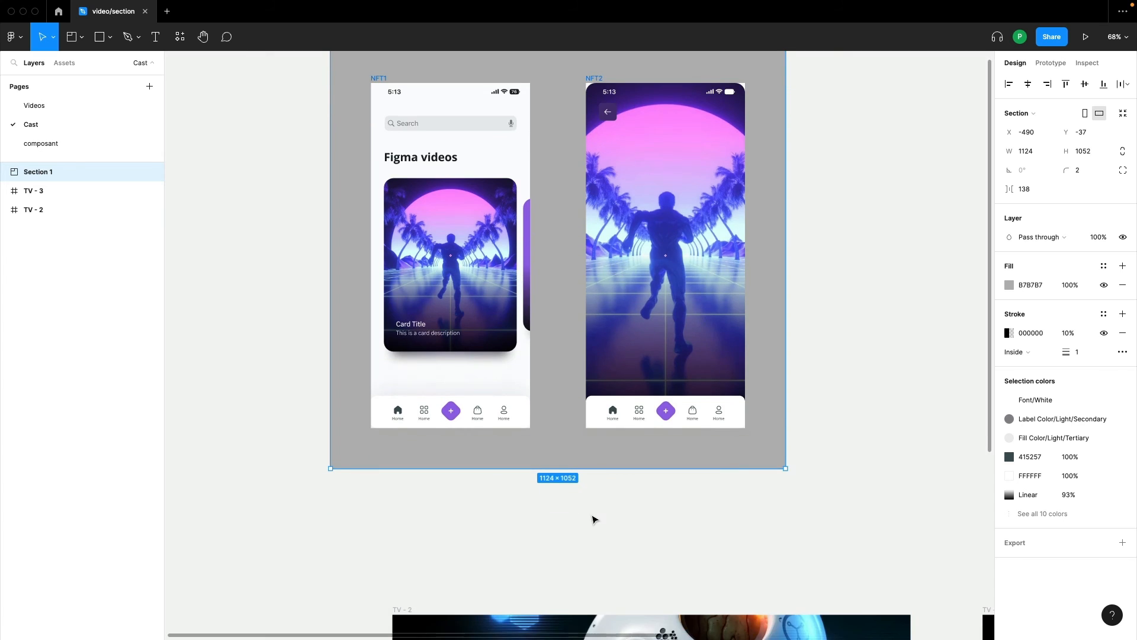
{"action": "scroll", "coordinate": [594, 520], "scroll_direction": "down", "scroll_amount": 5}
{"action": "scroll", "coordinate": [617, 528], "scroll_direction": "down", "scroll_amount": 3}
{"action": "scroll", "coordinate": [634, 533], "scroll_direction": "right", "scroll_amount": 2}
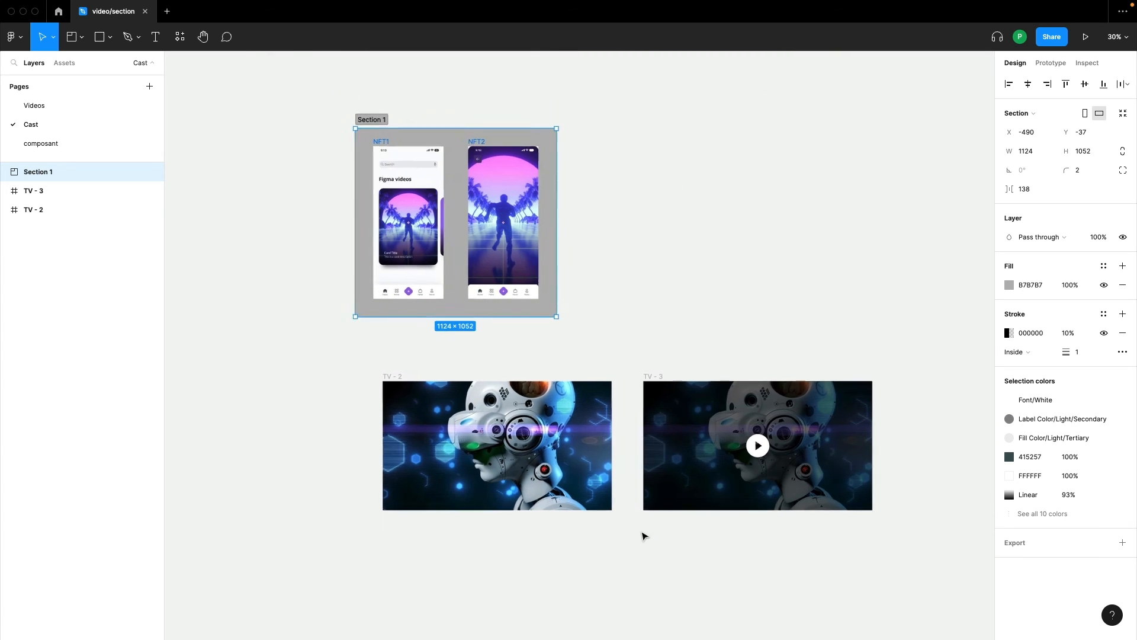
{"action": "scroll", "coordinate": [644, 536], "scroll_direction": "up", "scroll_amount": 3}
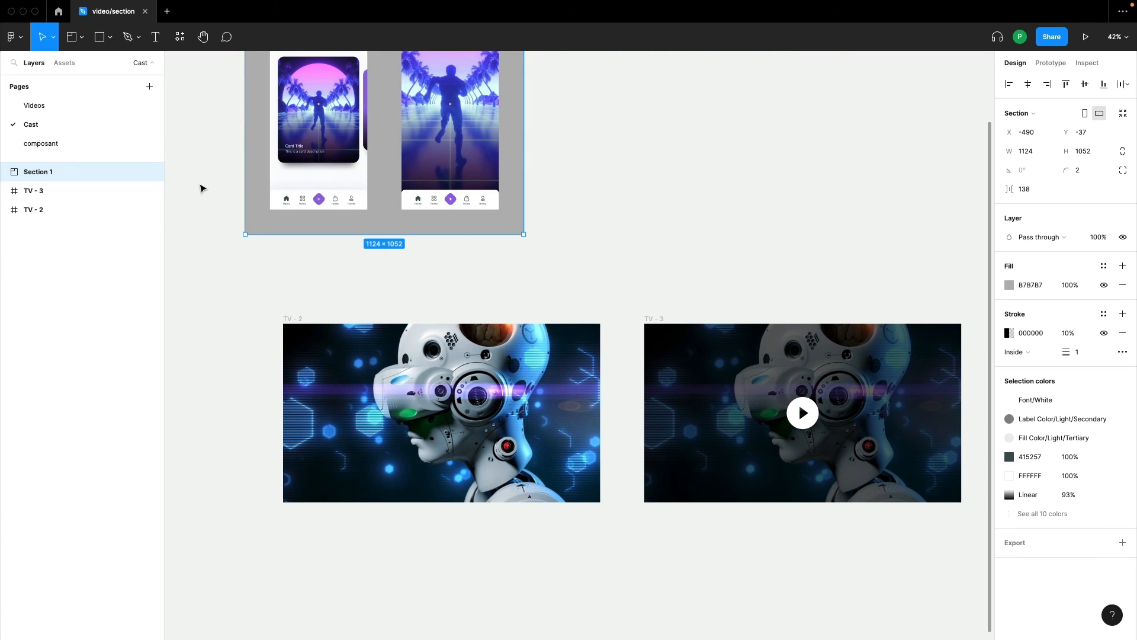
{"action": "key", "text": "shift+s"}
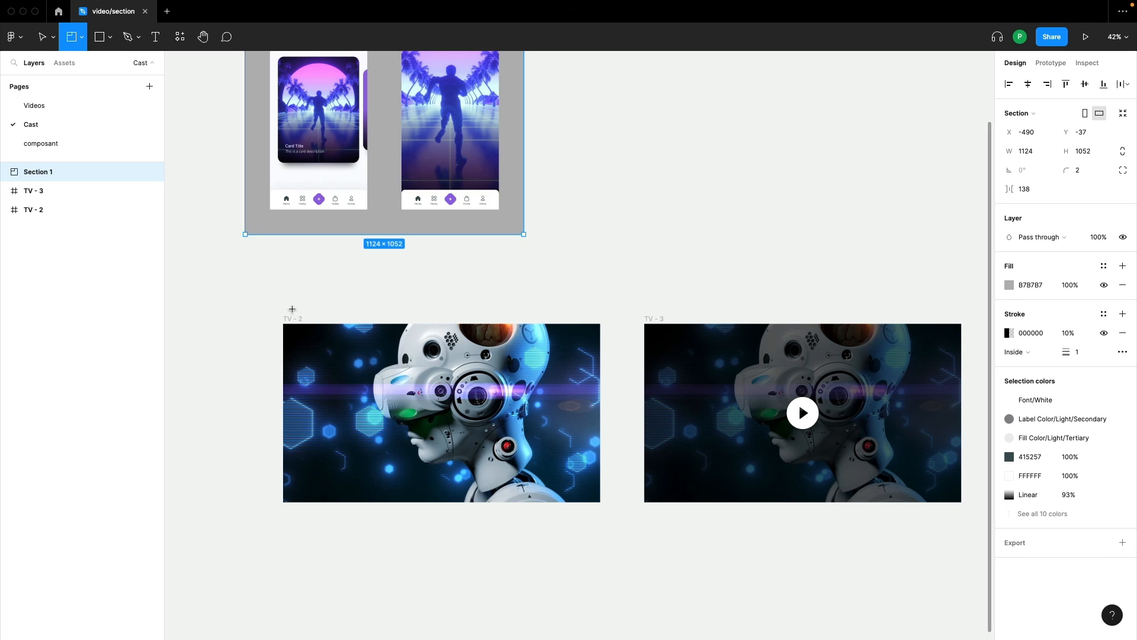
{"action": "left_click_drag", "start_coordinate": [266, 300], "coordinate": [609, 531]}
{"action": "key", "text": "Escape"}
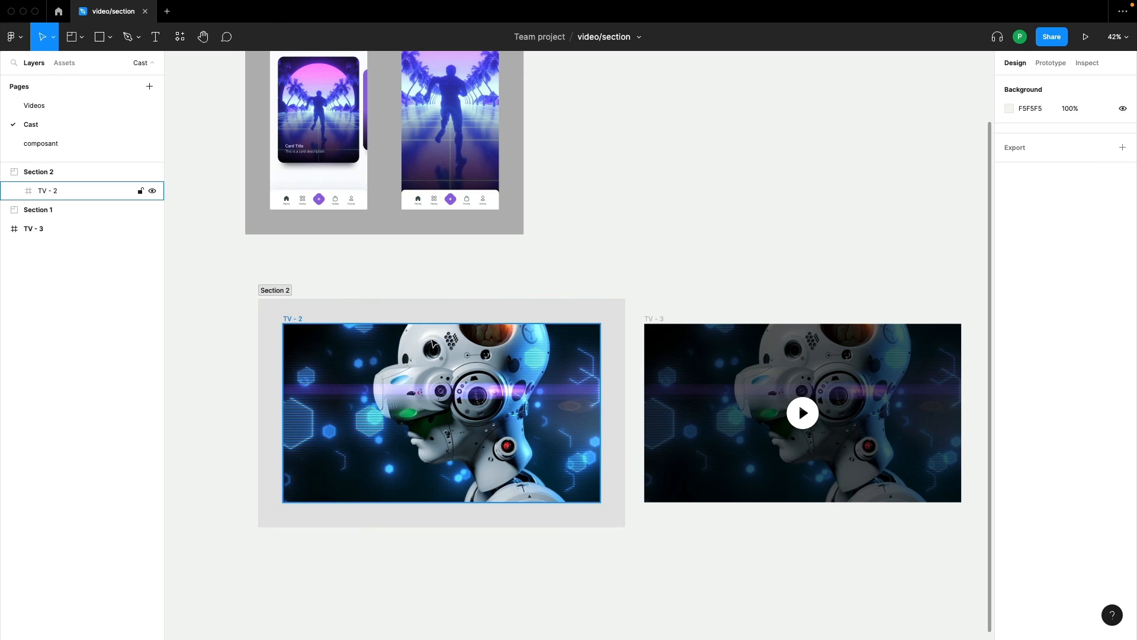
Create a 1480 × 920 section around the TV - 3 frame and shift it clear of its neighbour to X 1064, Y 1276.
{"action": "key", "text": "shift+s"}
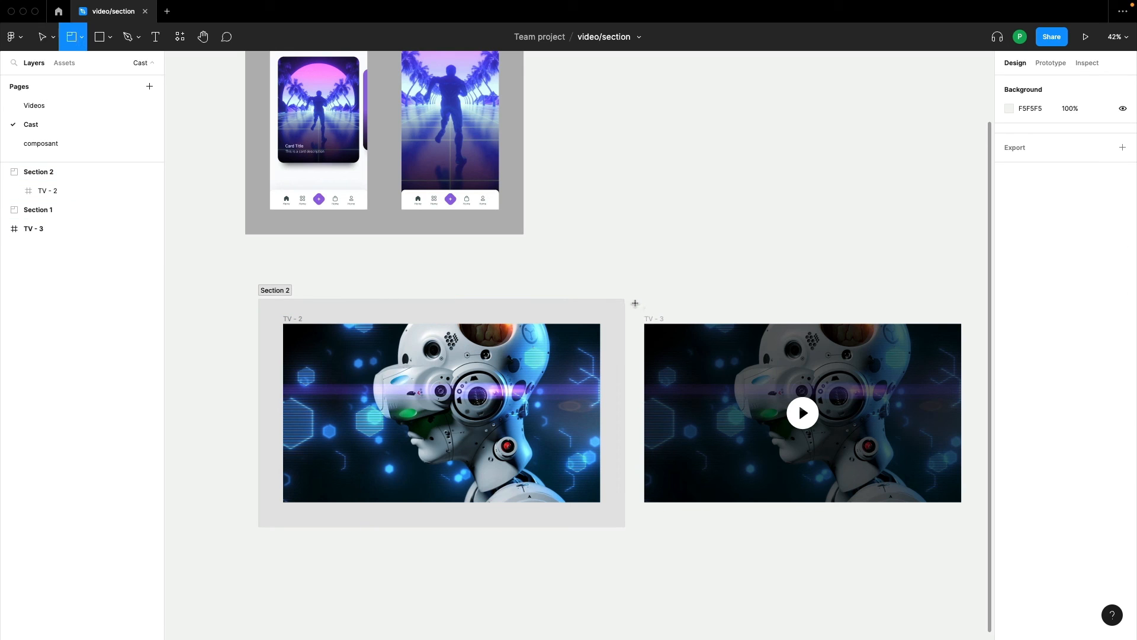
{"action": "left_click_drag", "start_coordinate": [636, 300], "coordinate": [985, 536]}
{"action": "left_click", "coordinate": [773, 305]}
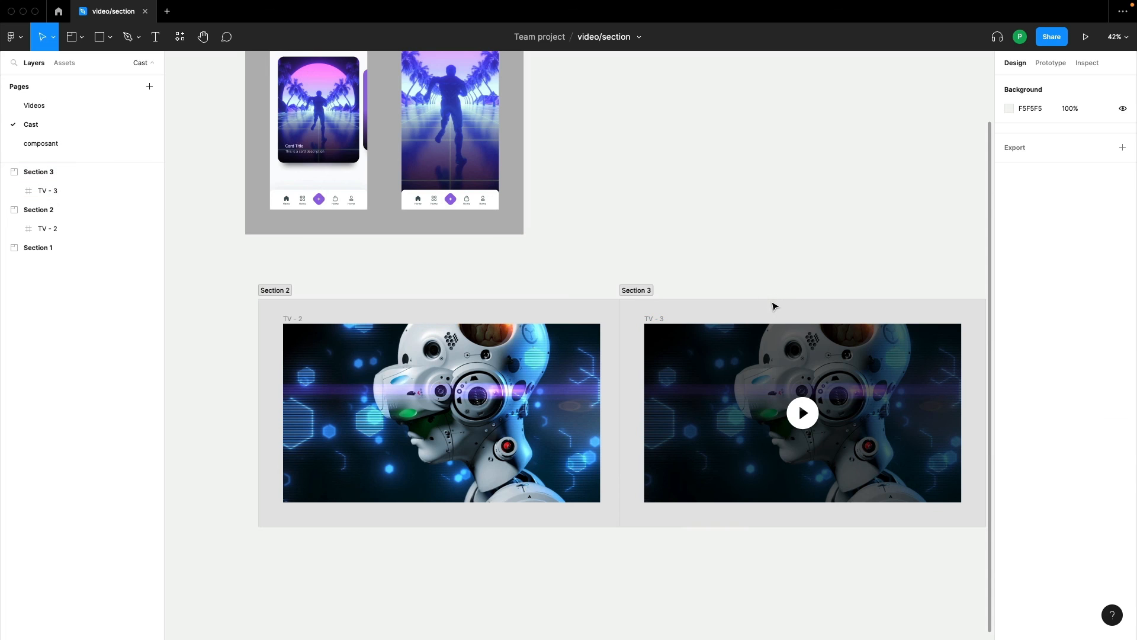
{"action": "left_click_drag", "start_coordinate": [632, 291], "coordinate": [642, 291]}
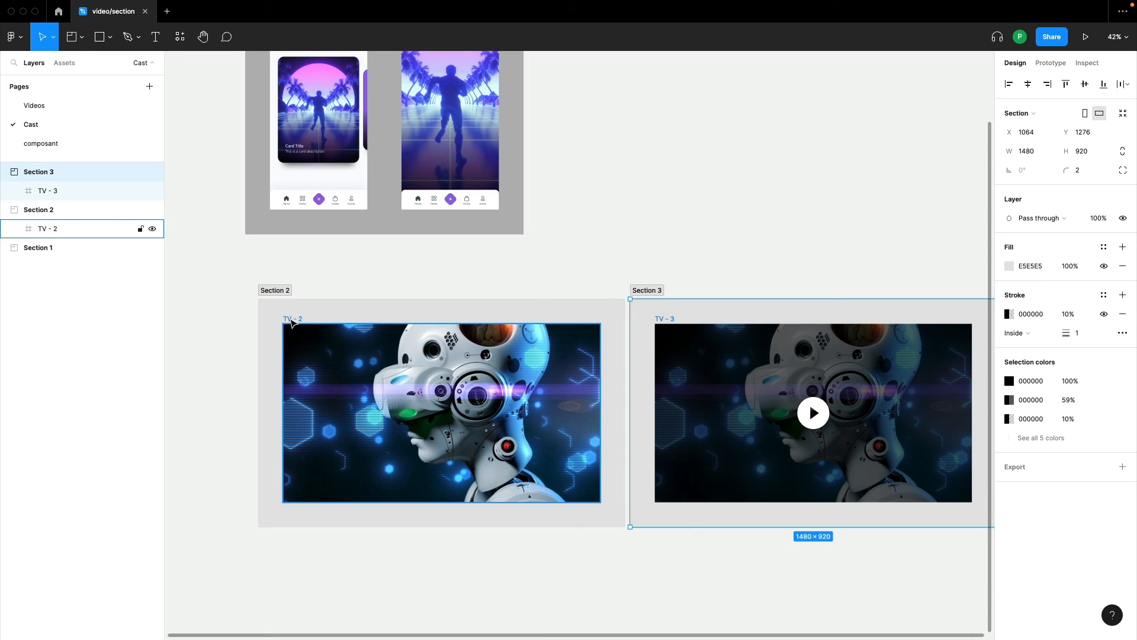
Draw a parent section about 3130 × 1200 enclosing both TV sections.
{"action": "key", "text": "shift+s"}
{"action": "left_click_drag", "start_coordinate": [241, 265], "coordinate": [897, 561]}
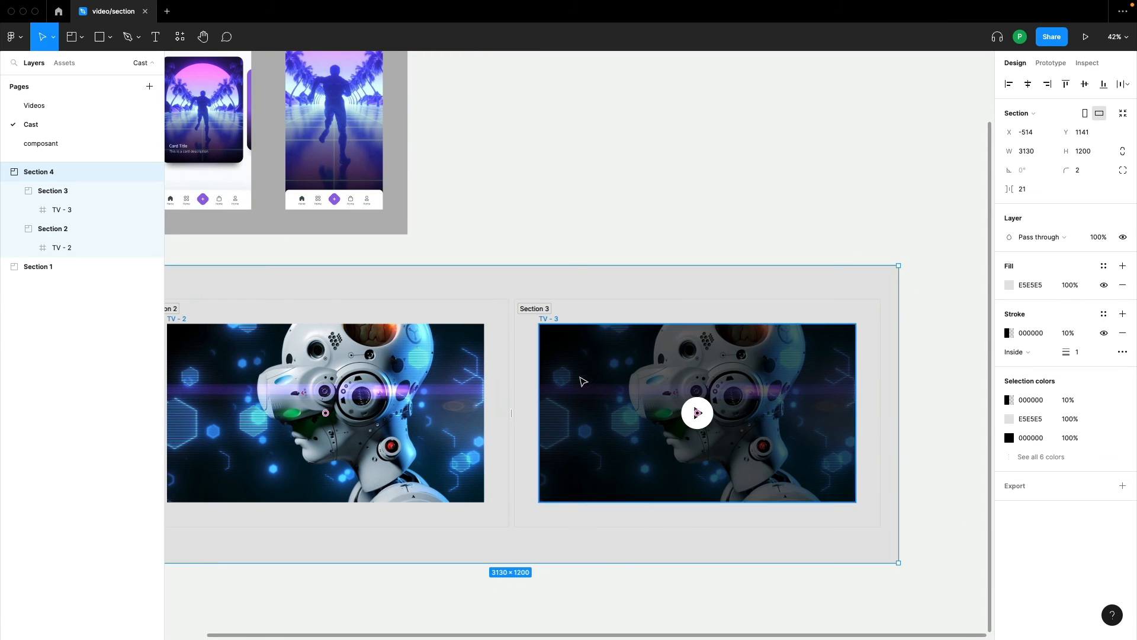
{"action": "scroll", "coordinate": [533, 368], "scroll_direction": "left", "scroll_amount": 3}
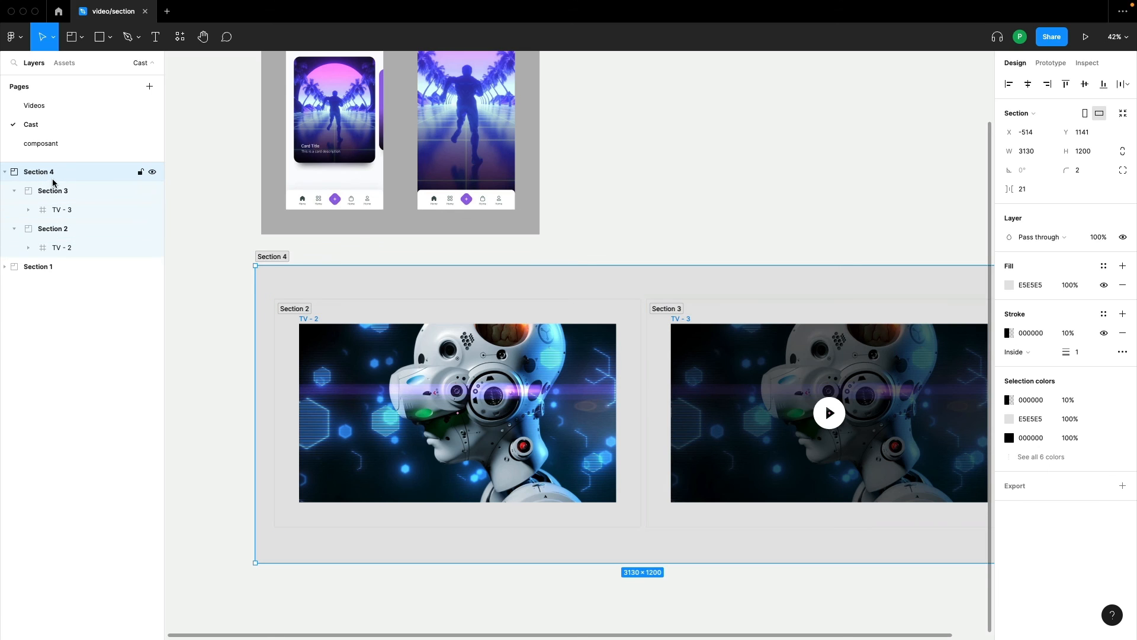
Collapse the two nested TV sections in the layer list and select each section in turn to examine the nesting.
{"action": "left_click", "coordinate": [4, 172]}
{"action": "left_click", "coordinate": [4, 171]}
{"action": "left_click", "coordinate": [54, 190]}
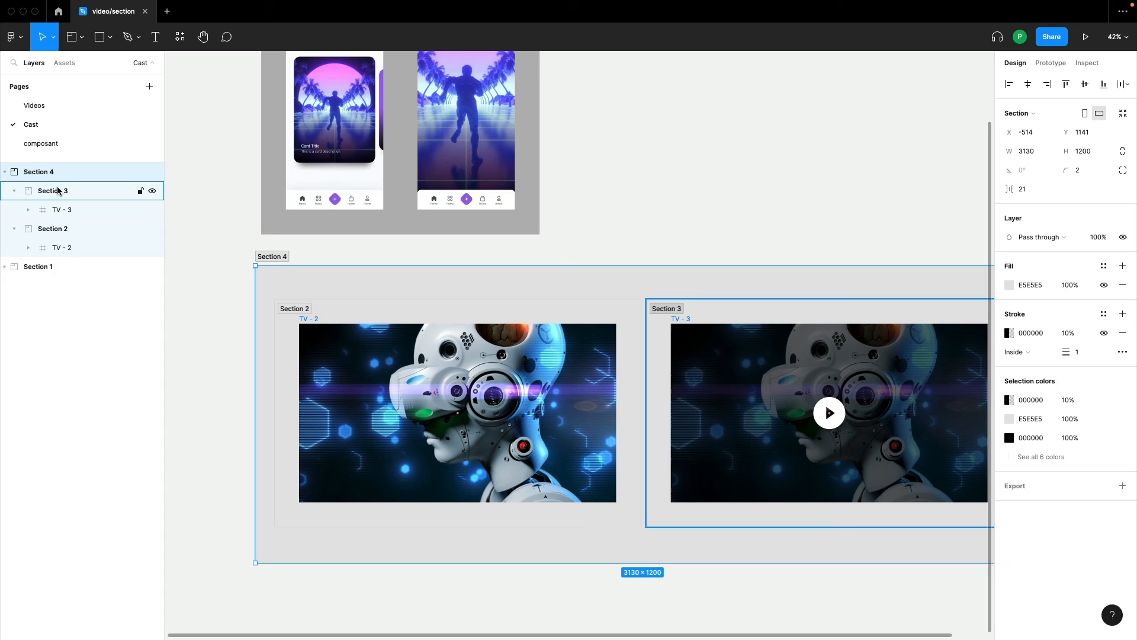
{"action": "left_click", "coordinate": [14, 190]}
{"action": "left_click", "coordinate": [15, 210]}
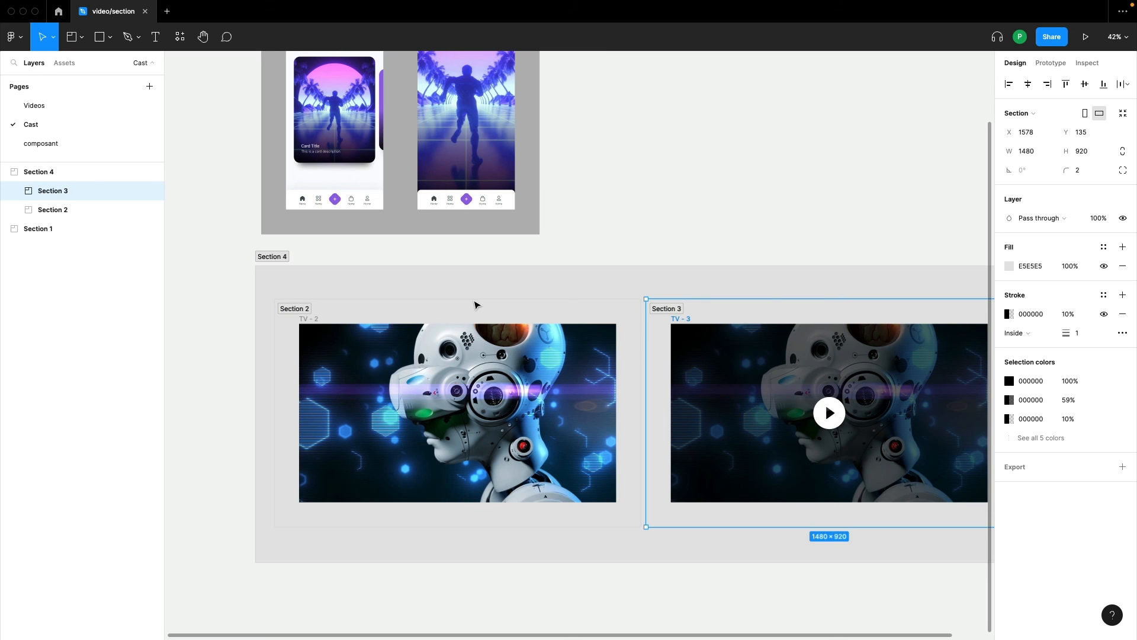
{"action": "left_click", "coordinate": [299, 318]}
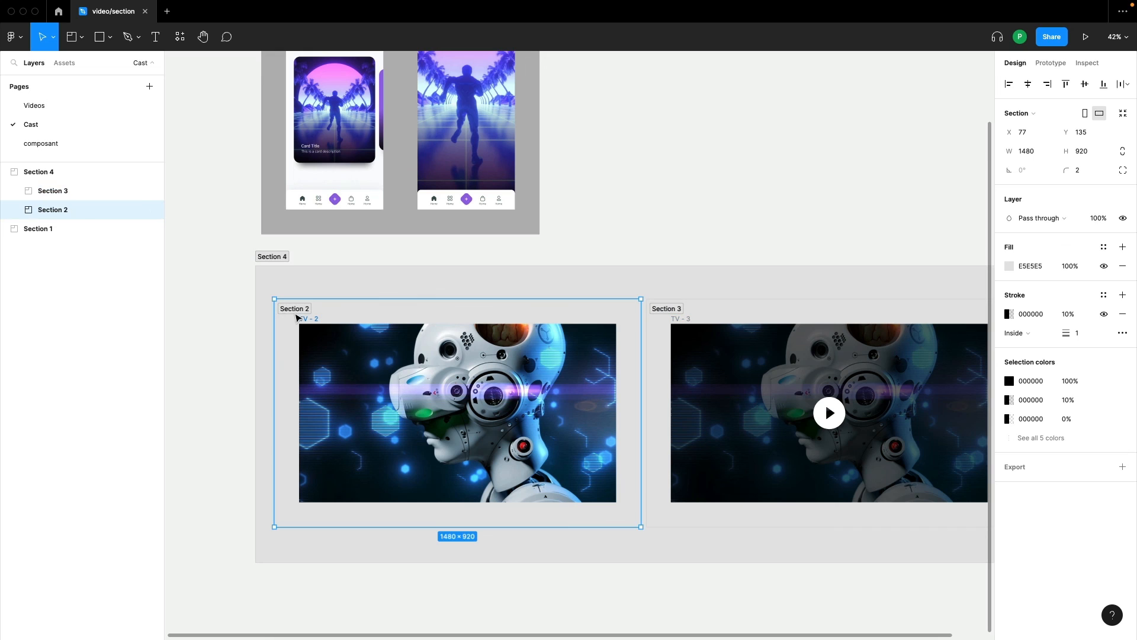
{"action": "left_click", "coordinate": [276, 260]}
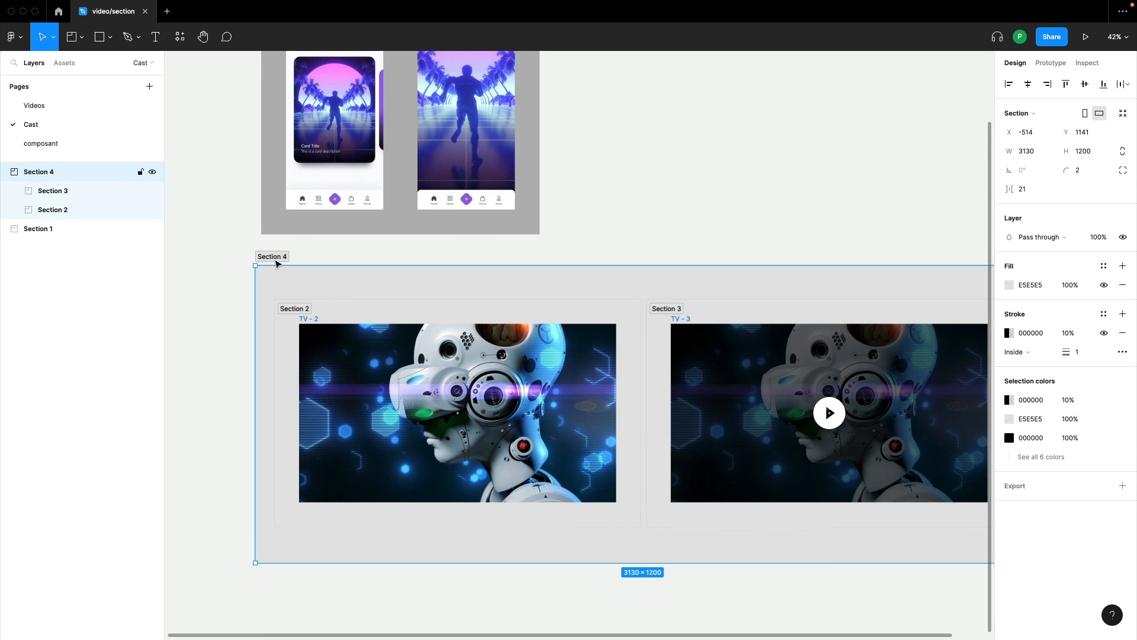